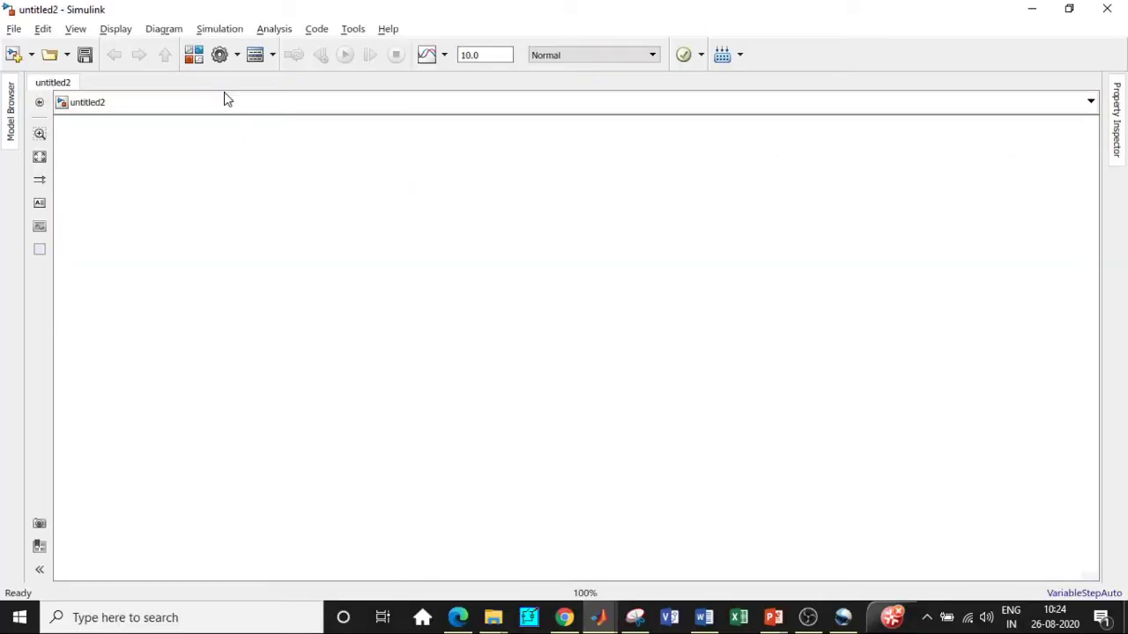
- Open the Library Browser, search 'power' and add the powergui block to untitled2
{"action": "left_click", "coordinate": [194, 55]}
{"action": "left_click", "coordinate": [520, 55]}
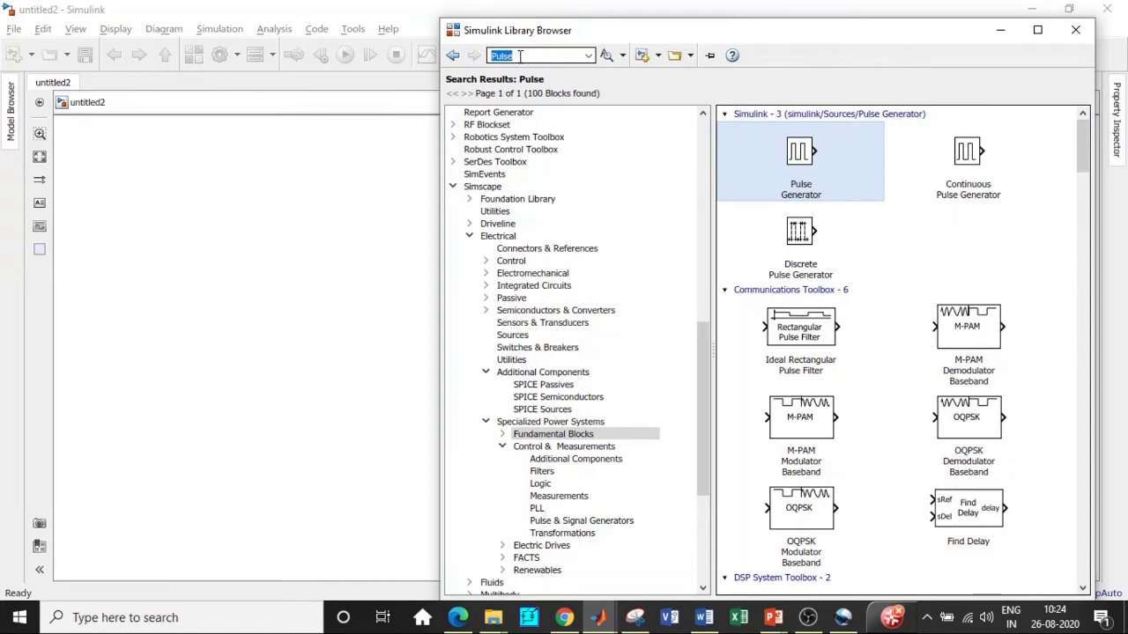
{"action": "type", "text": "po"}
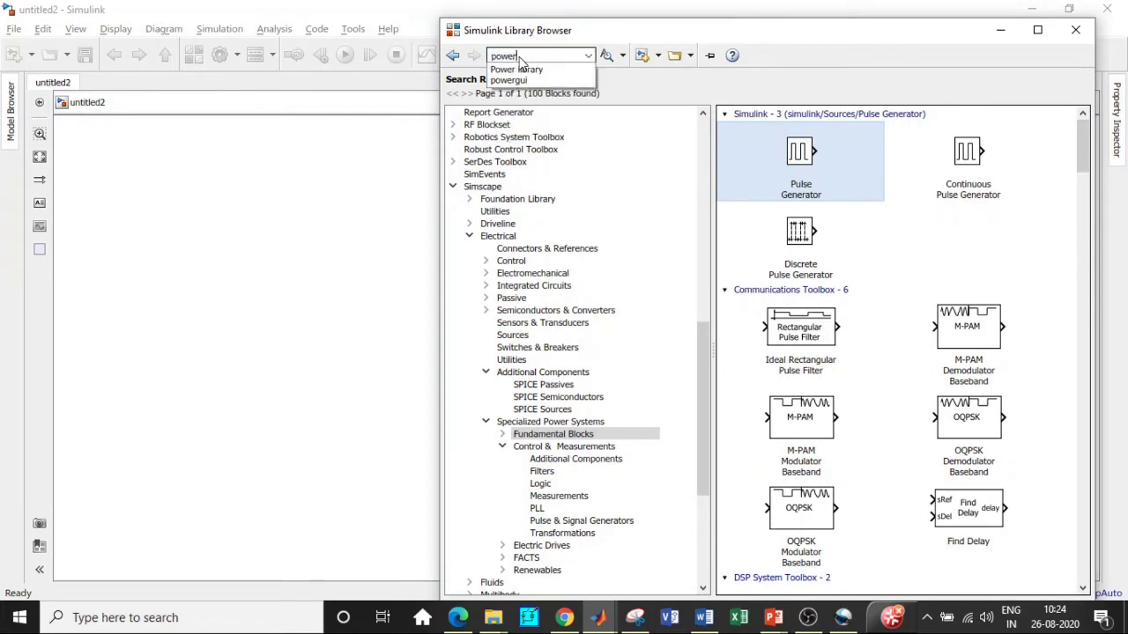
{"action": "type", "text": "wer"}
{"action": "left_click", "coordinate": [520, 79]}
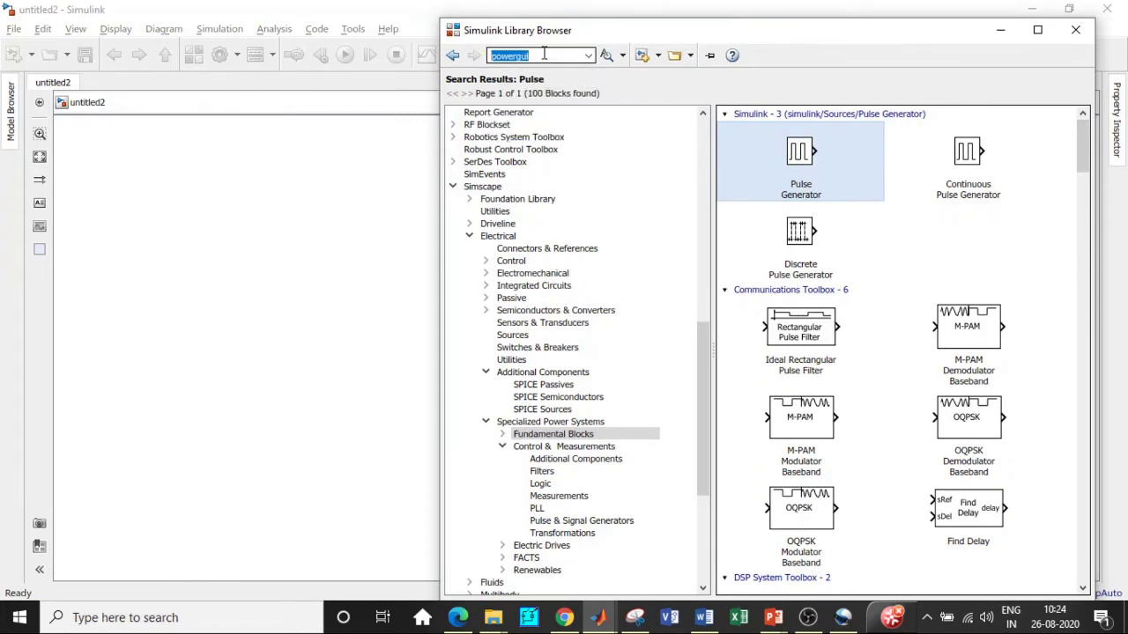
{"action": "key", "text": "Return"}
{"action": "left_click", "coordinate": [763, 150]}
{"action": "right_click", "coordinate": [764, 150]}
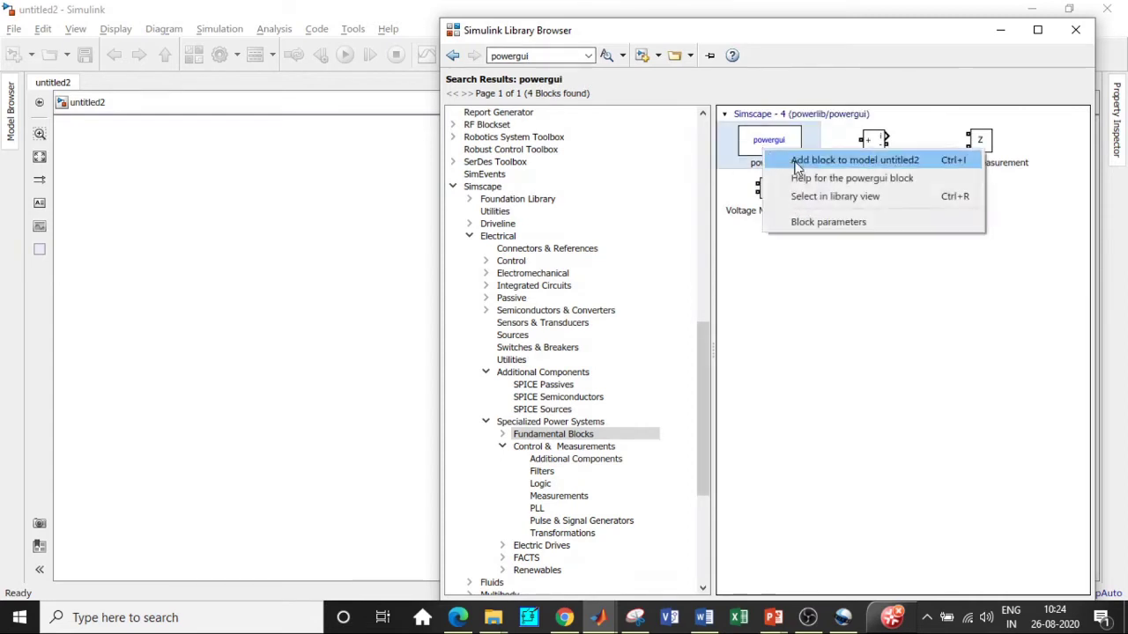
{"action": "left_click", "coordinate": [797, 164]}
- Add the Voltage Measurement and Current Measurement blocks to untitled2
{"action": "left_click", "coordinate": [774, 201]}
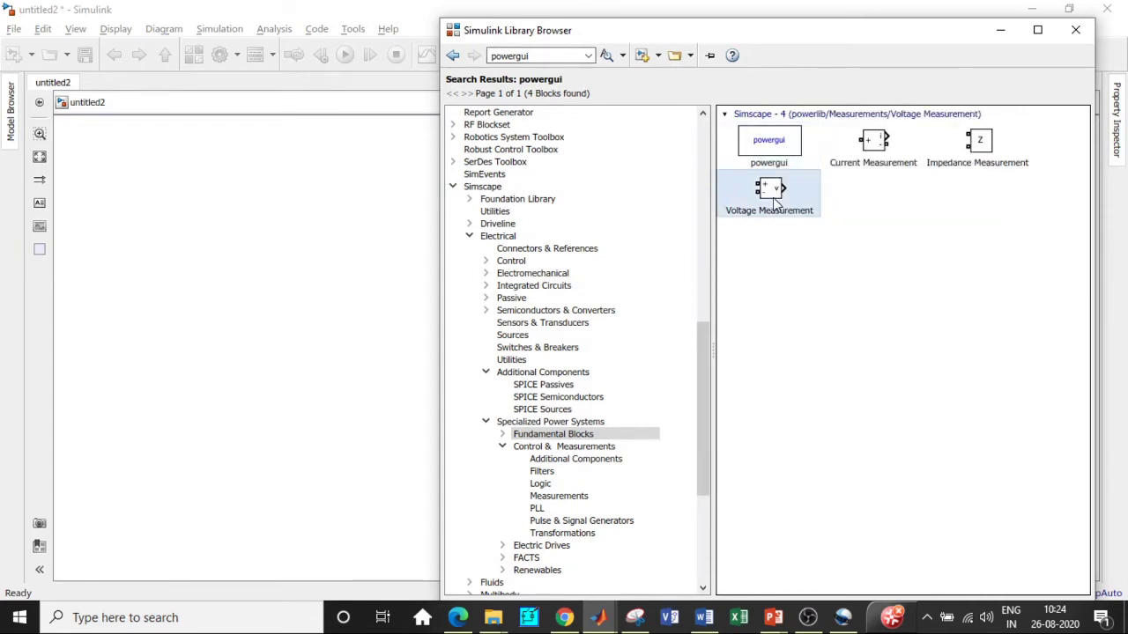
{"action": "right_click", "coordinate": [774, 202]}
{"action": "left_click", "coordinate": [804, 213]}
{"action": "left_click", "coordinate": [867, 145]}
{"action": "right_click", "coordinate": [867, 144]}
{"action": "left_click", "coordinate": [883, 155]}
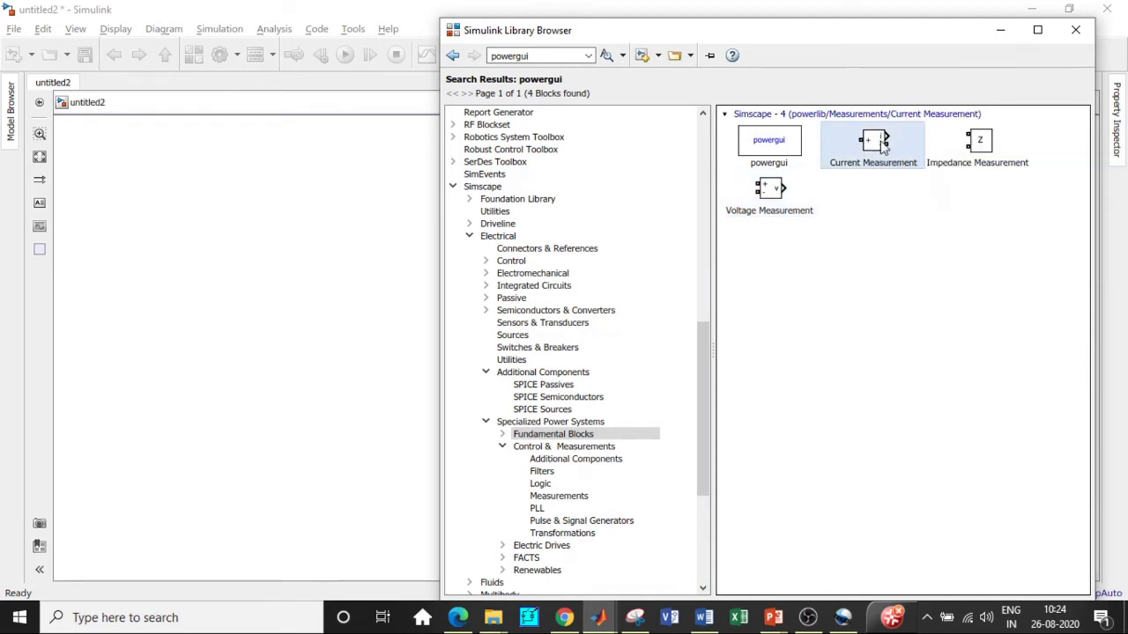
- Search the library for 'DC' and add the DC Voltage Source block to the model
{"action": "left_click", "coordinate": [556, 58]}
{"action": "key", "text": "BackSpace"}
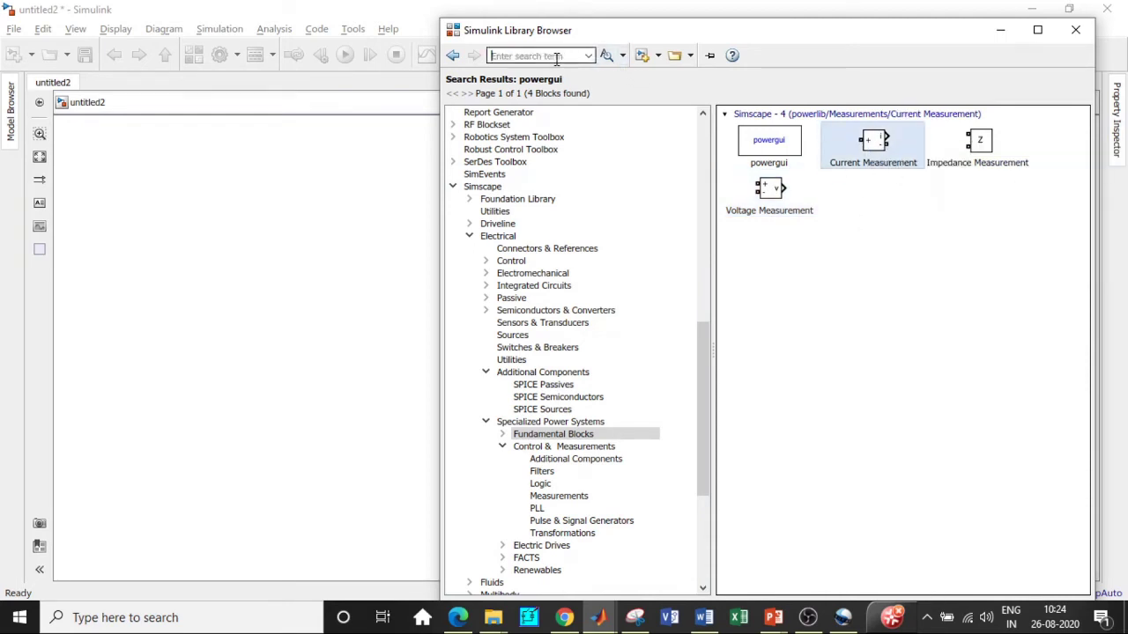
{"action": "type", "text": "DC"}
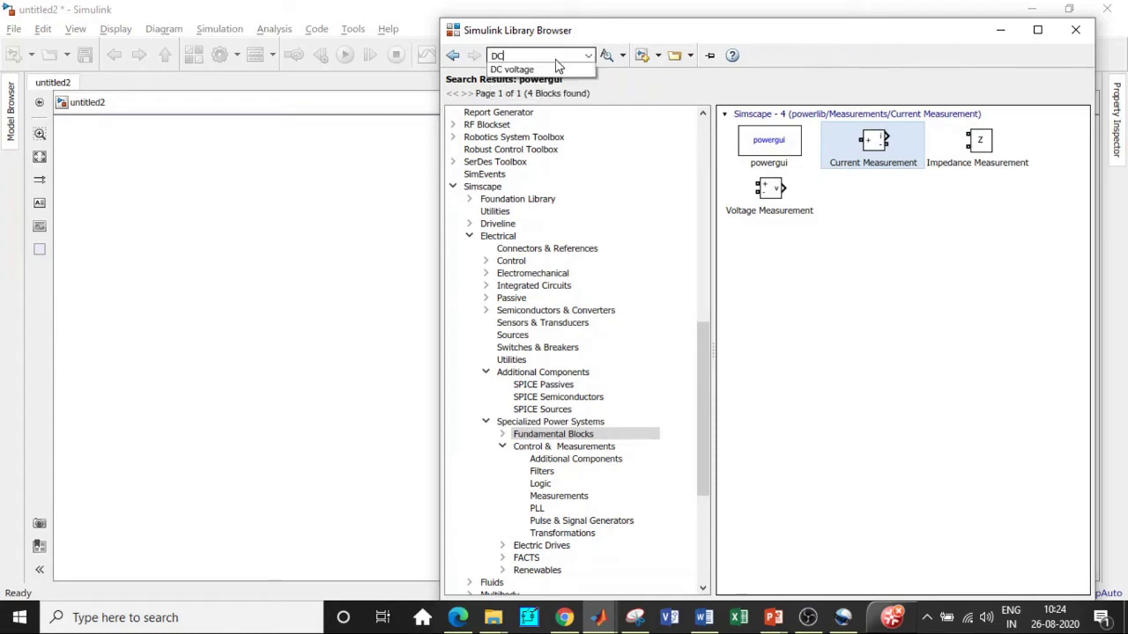
{"action": "left_click", "coordinate": [555, 69]}
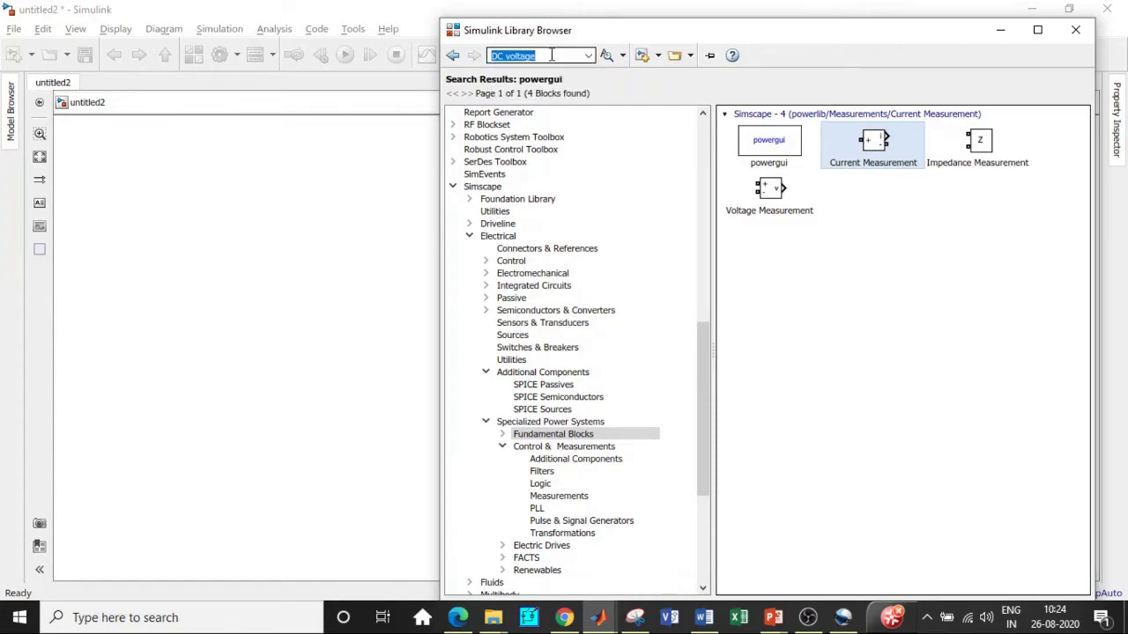
{"action": "left_click", "coordinate": [868, 400]}
{"action": "right_click", "coordinate": [868, 400]}
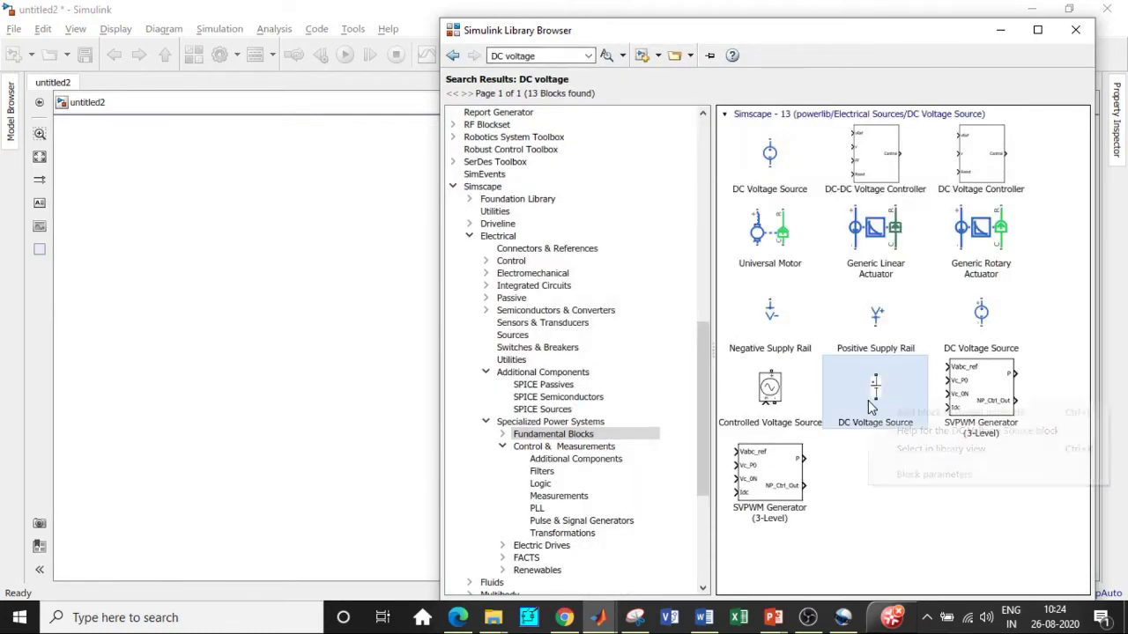
{"action": "left_click", "coordinate": [896, 414]}
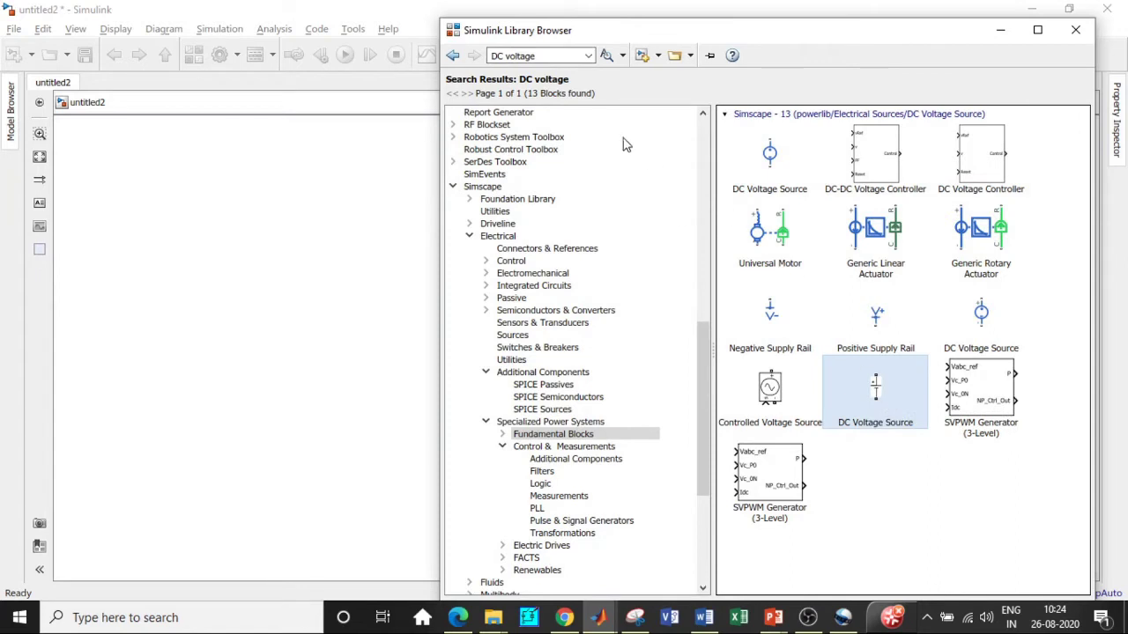
- Search the library for 'Mosf' and add the Mosfet block to the model
{"action": "left_click", "coordinate": [542, 54]}
{"action": "key", "text": "BackSpace"}
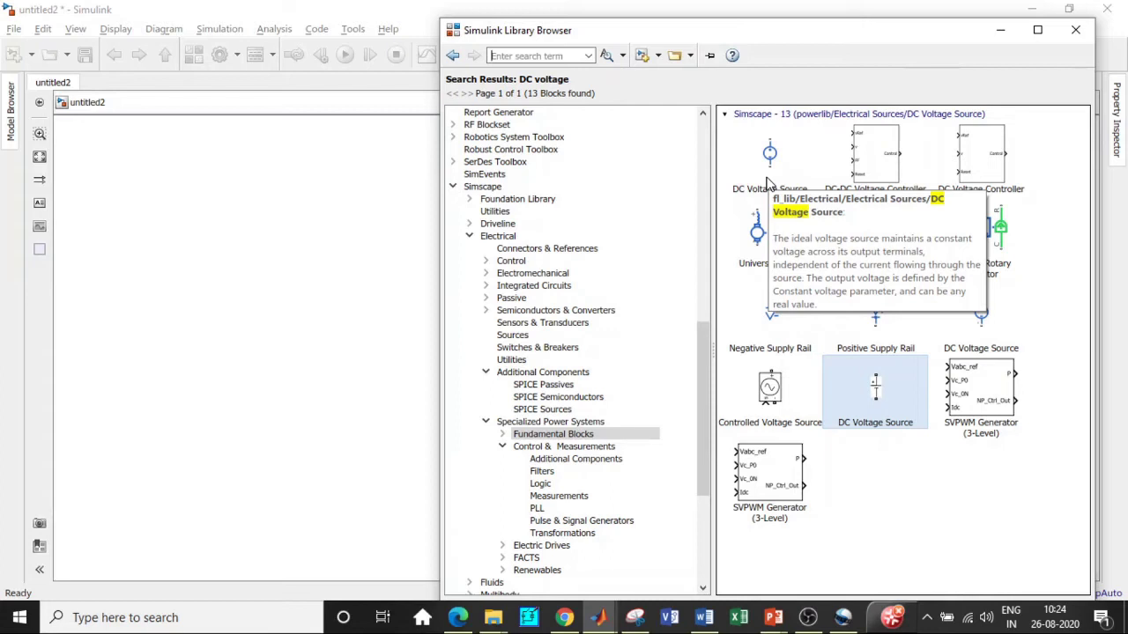
{"action": "type", "text": "Mos"}
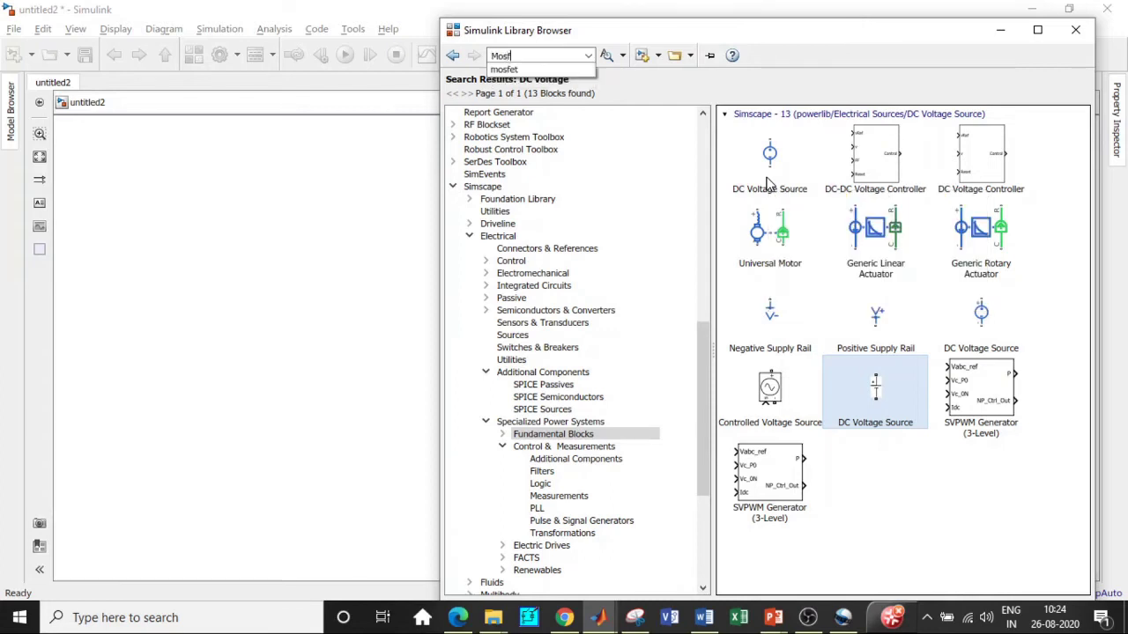
{"action": "type", "text": "f"}
{"action": "left_click", "coordinate": [504, 69]}
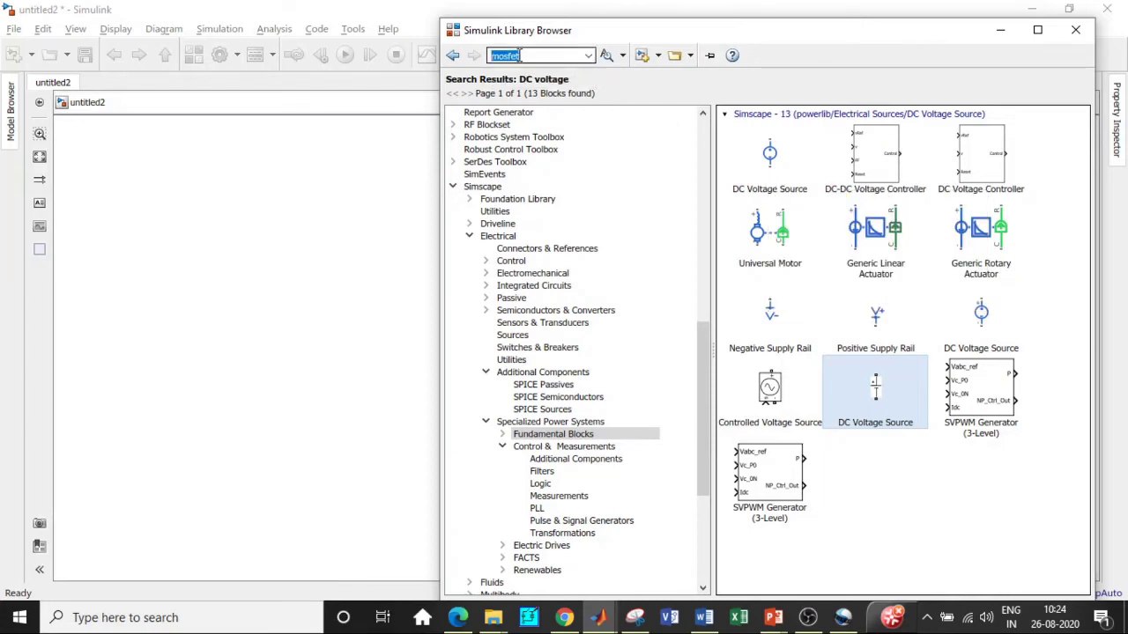
{"action": "key", "text": "Return"}
{"action": "scroll", "coordinate": [952, 408], "scroll_direction": "down", "scroll_amount": 3}
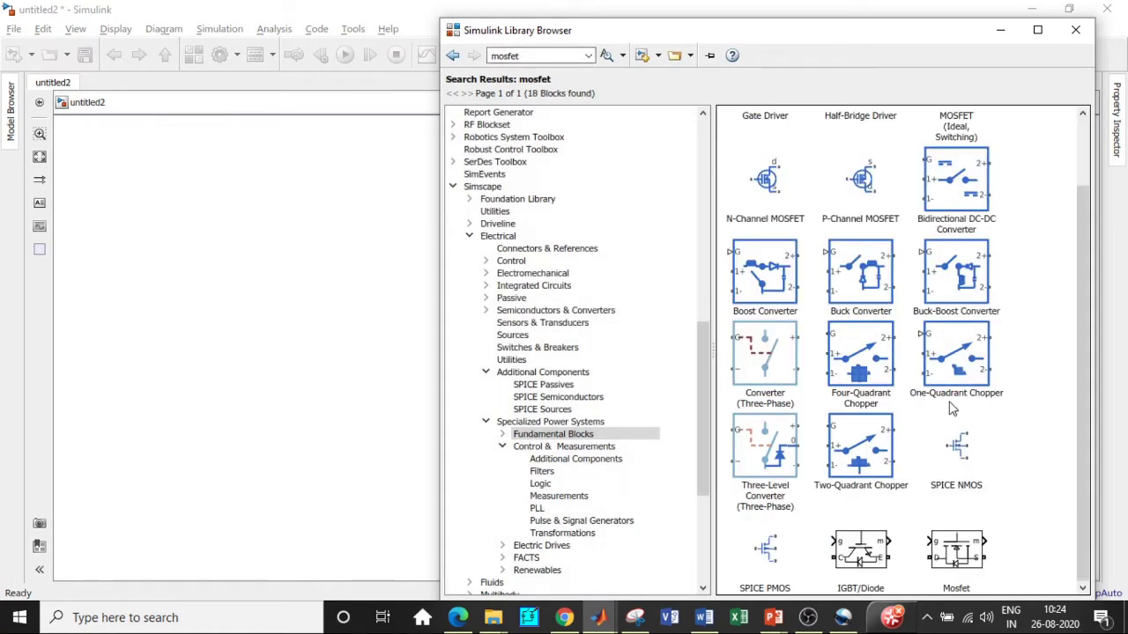
{"action": "right_click", "coordinate": [941, 564]}
{"action": "left_click", "coordinate": [962, 480]}
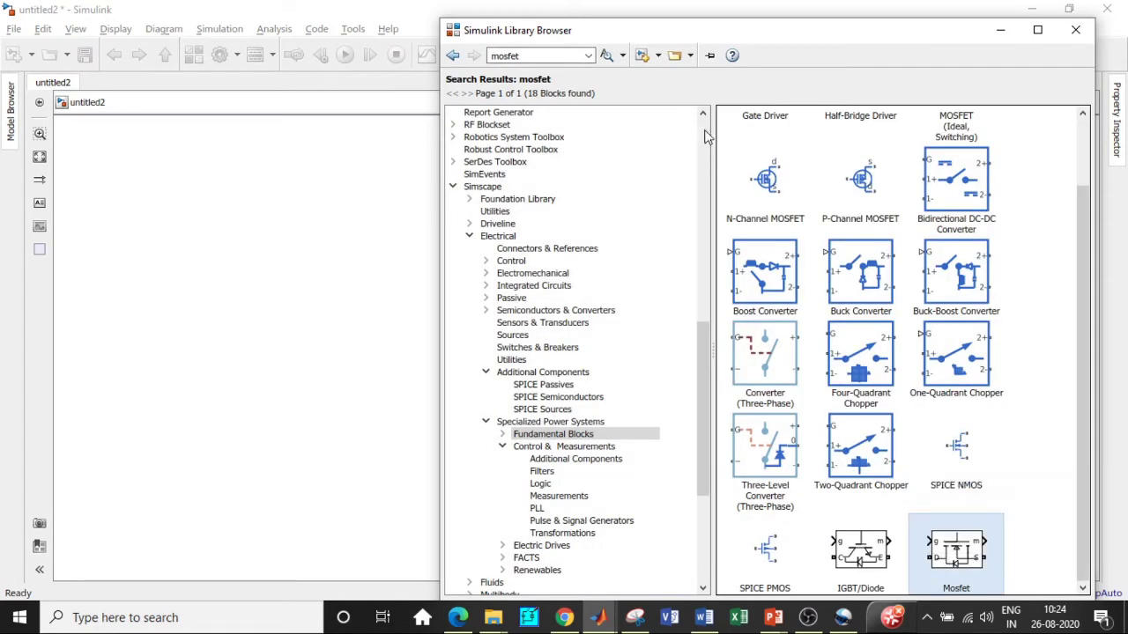
- Search the library for 'Puls' to list the Pulse Generator blocks
{"action": "double_click", "coordinate": [531, 57]}
{"action": "key", "text": "BackSpace"}
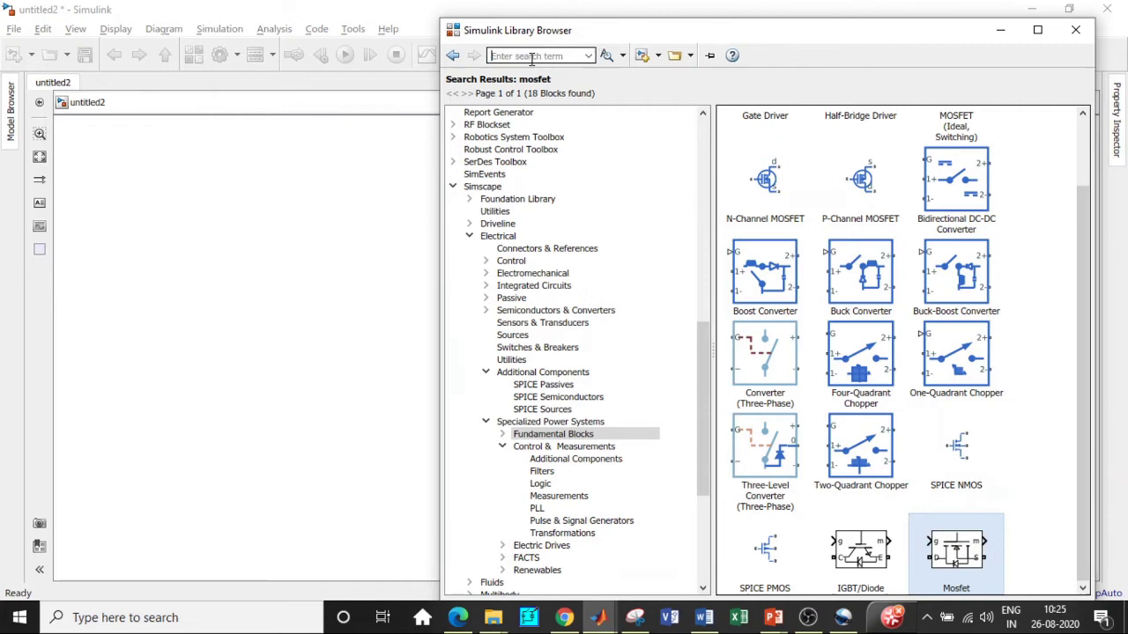
{"action": "type", "text": "Puls"}
{"action": "left_click", "coordinate": [507, 92]}
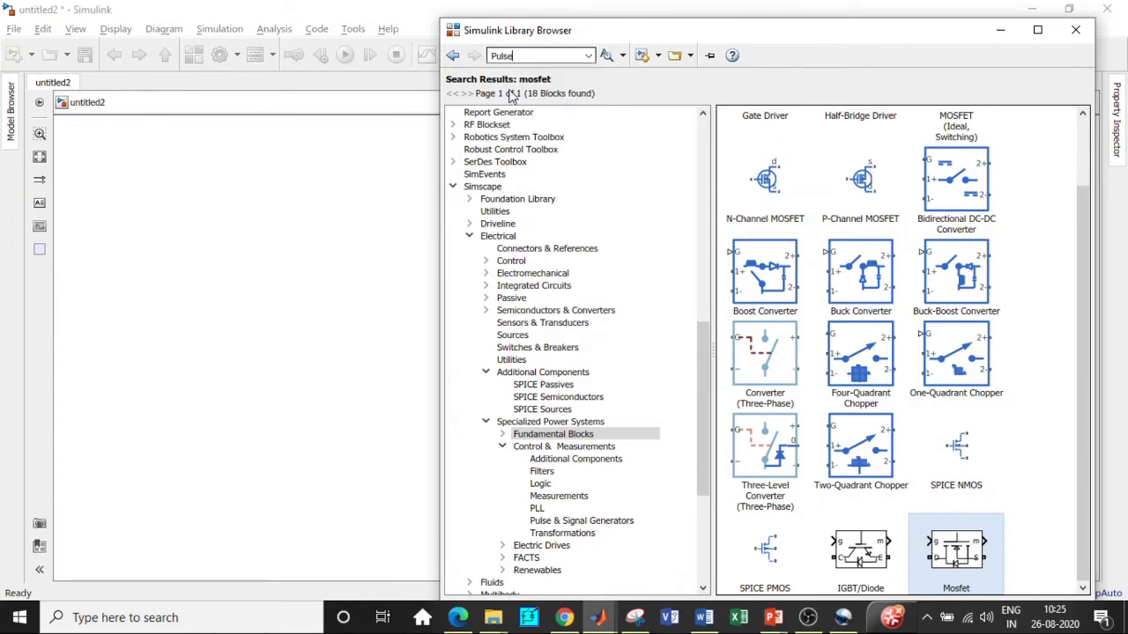
{"action": "key", "text": "Return"}
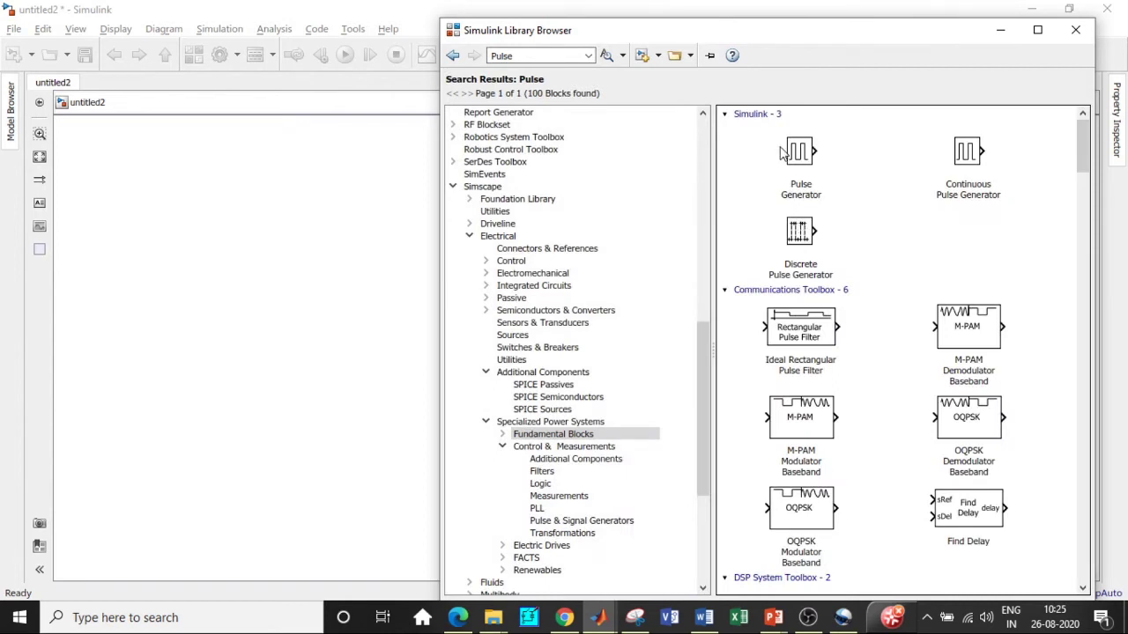
- Add the Pulse Generator to the model, then search 'Di' and add the Diode block
{"action": "right_click", "coordinate": [781, 148]}
{"action": "left_click", "coordinate": [798, 161]}
{"action": "double_click", "coordinate": [529, 55]}
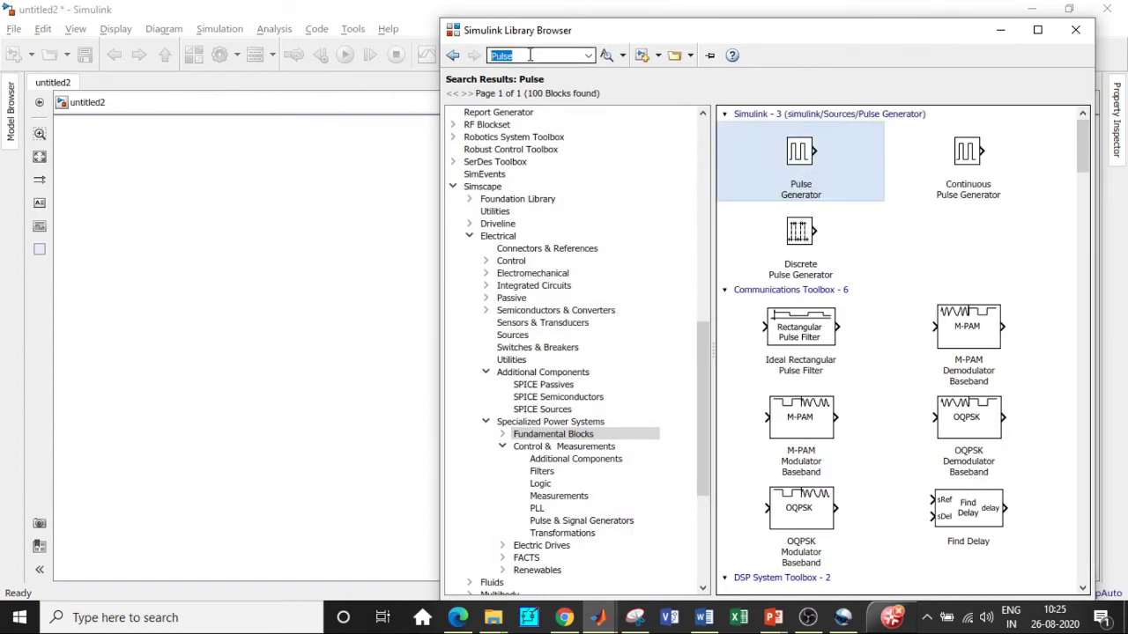
{"action": "key", "text": "BackSpace"}
{"action": "type", "text": "Di"}
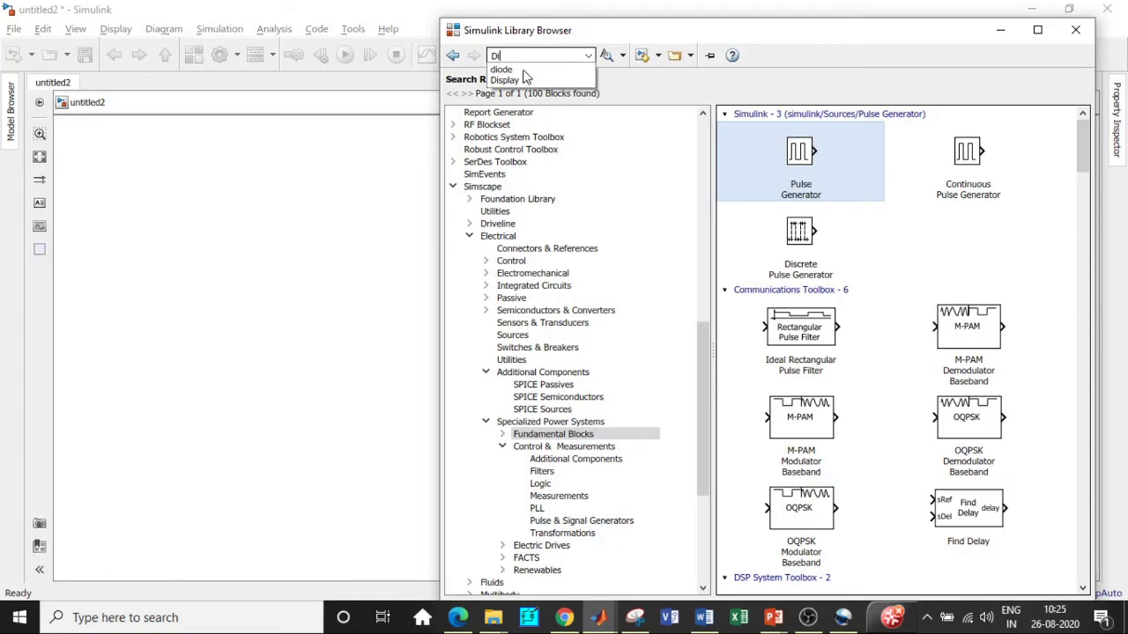
{"action": "left_click", "coordinate": [524, 70]}
{"action": "key", "text": "Return"}
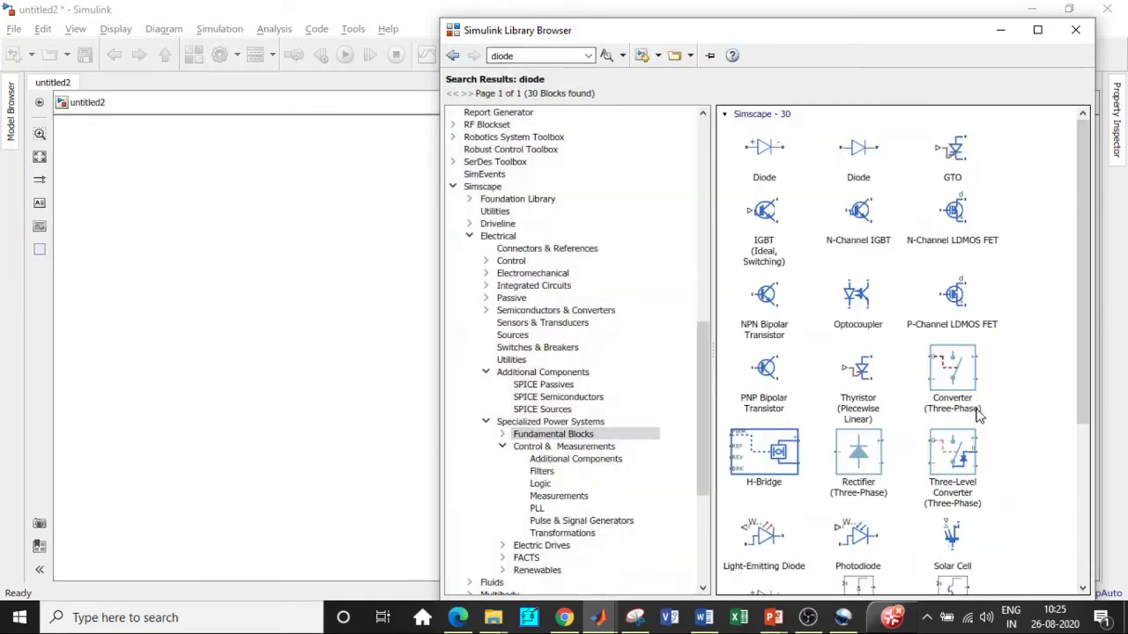
{"action": "scroll", "coordinate": [978, 419], "scroll_direction": "down", "scroll_amount": 3}
{"action": "left_click", "coordinate": [755, 428]}
{"action": "right_click", "coordinate": [755, 427]}
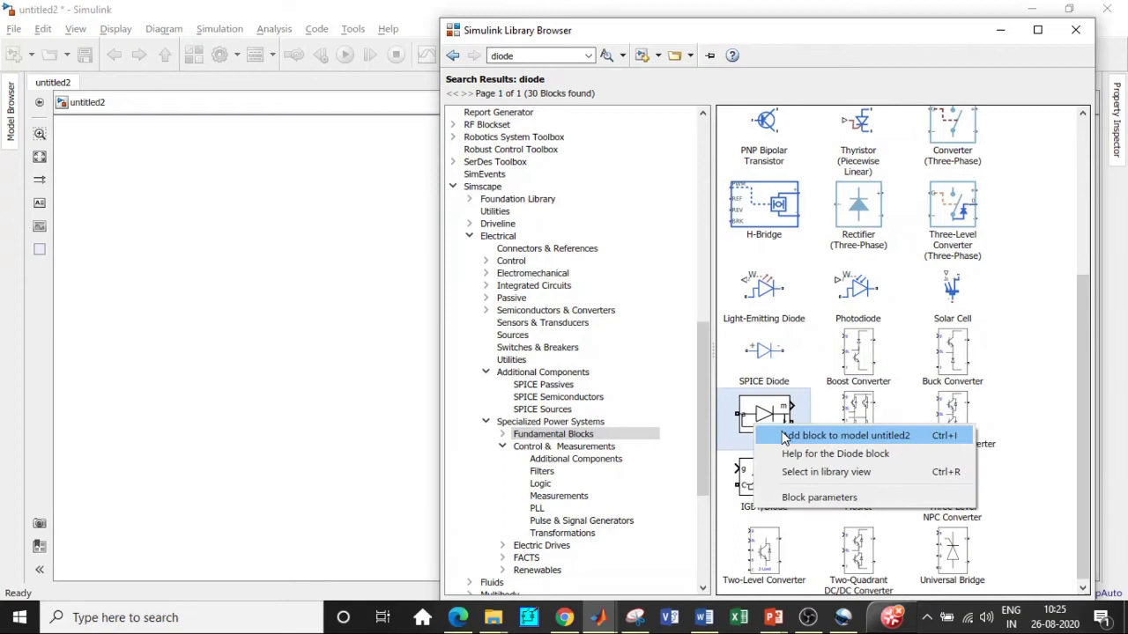
{"action": "key", "text": "Escape"}
- Search 'ser' and add the Series RLC Branch block to the model
{"action": "double_click", "coordinate": [526, 55]}
{"action": "type", "text": "ser"}
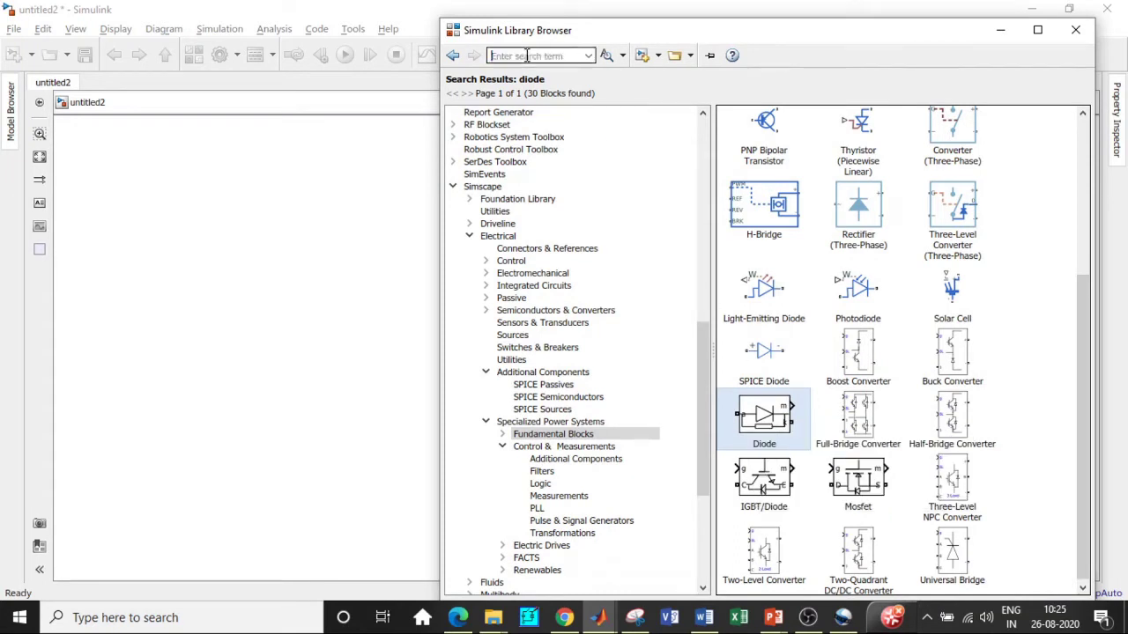
{"action": "left_click", "coordinate": [526, 70]}
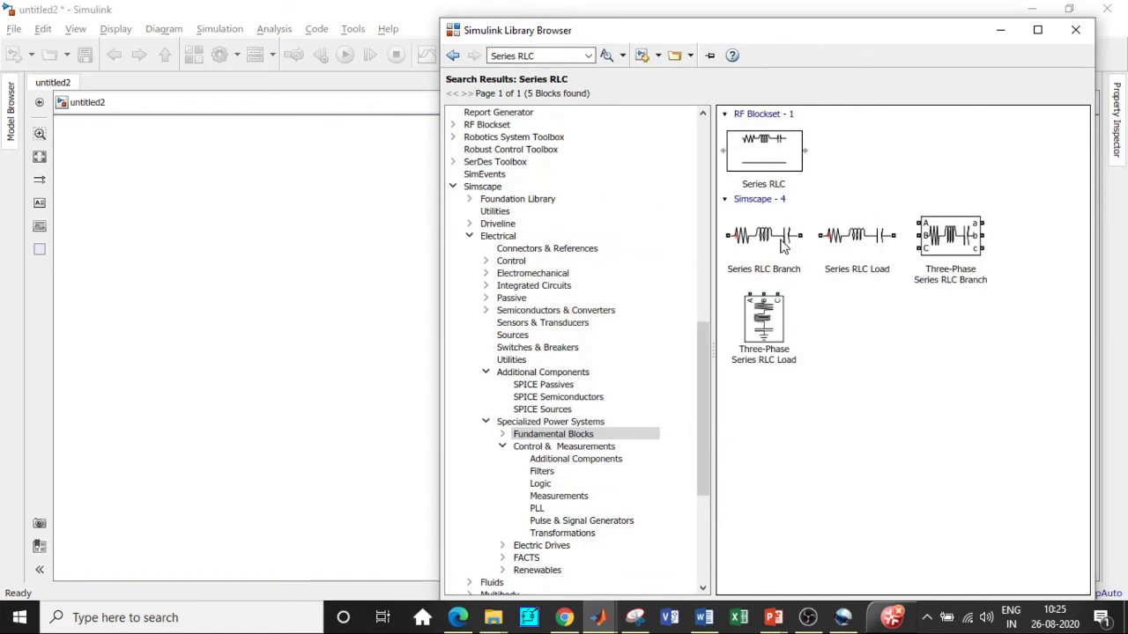
{"action": "right_click", "coordinate": [779, 236]}
{"action": "key", "text": "Escape"}
- Search 'Scope', add the Scope block to untitled2, and minimize the Library Browser
{"action": "left_click", "coordinate": [544, 53]}
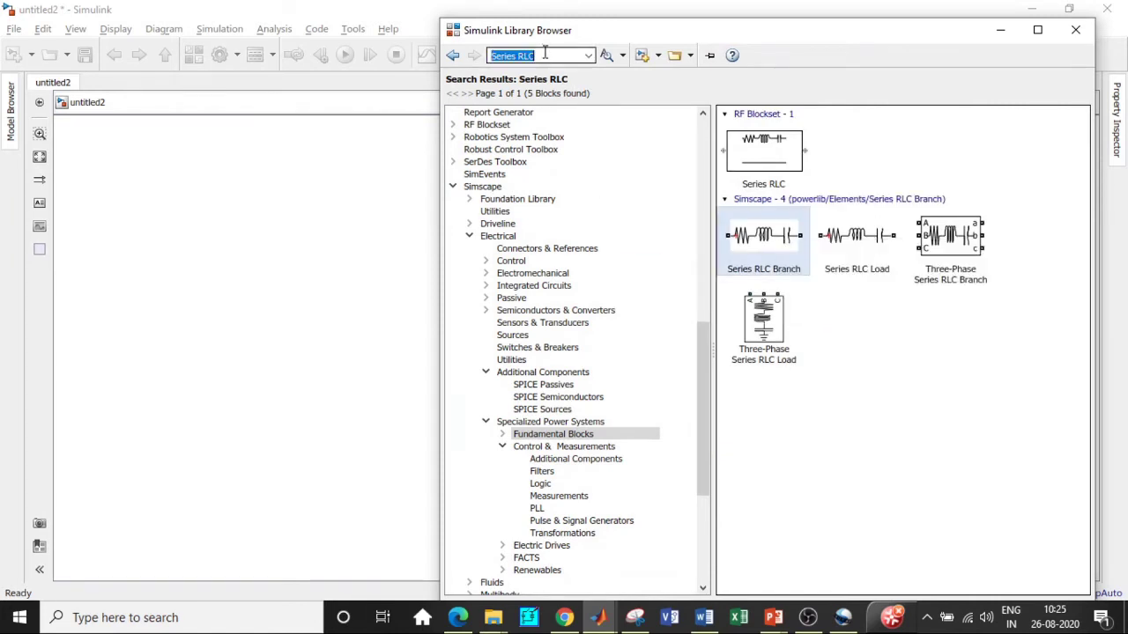
{"action": "key", "text": "BackSpace"}
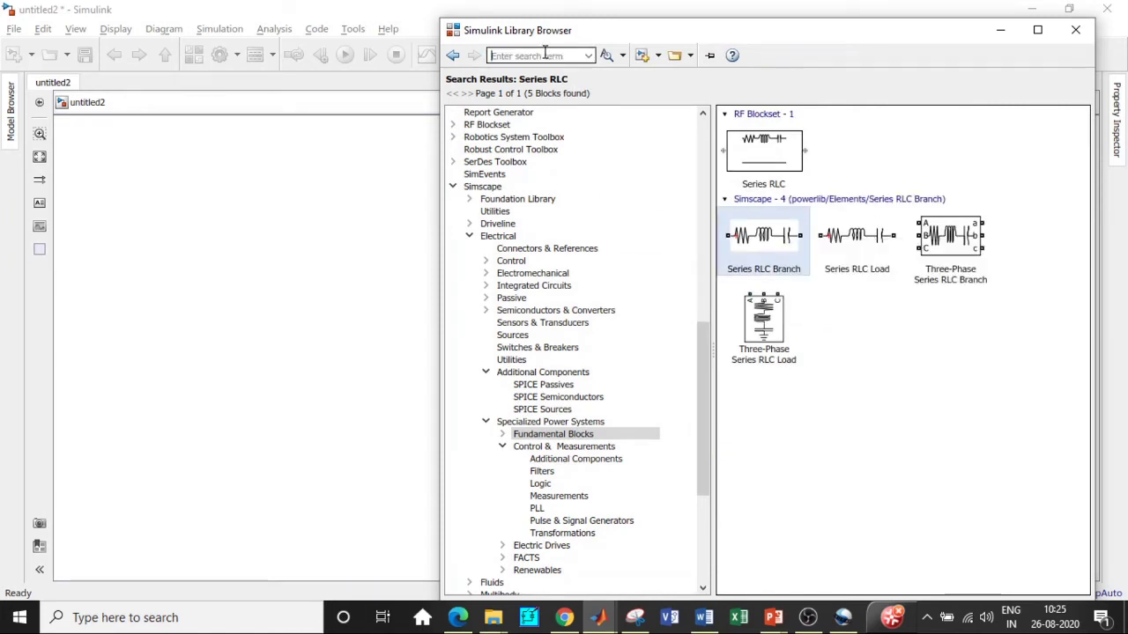
{"action": "type", "text": "Sc"}
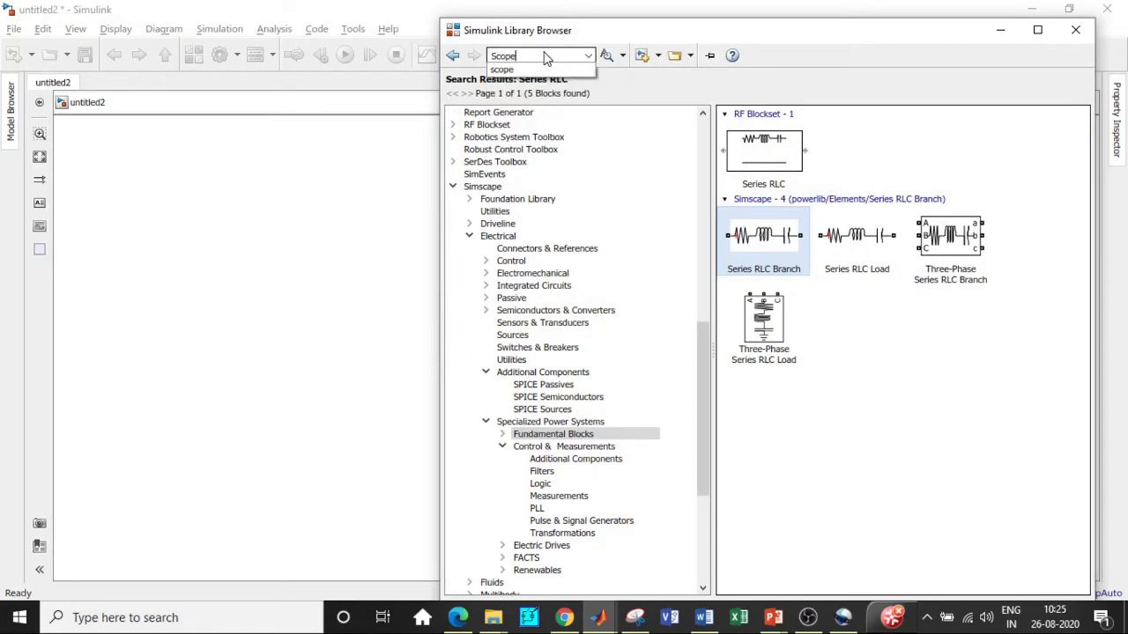
{"action": "type", "text": "ope"}
{"action": "left_click", "coordinate": [506, 69]}
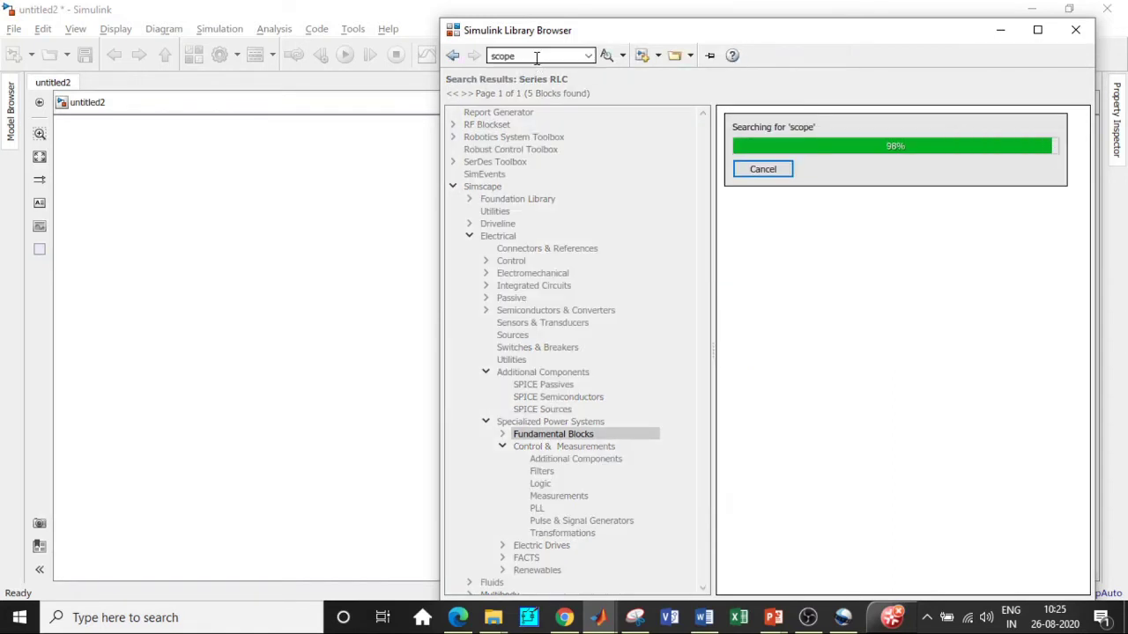
{"action": "right_click", "coordinate": [800, 149]}
{"action": "left_click", "coordinate": [1000, 107]}
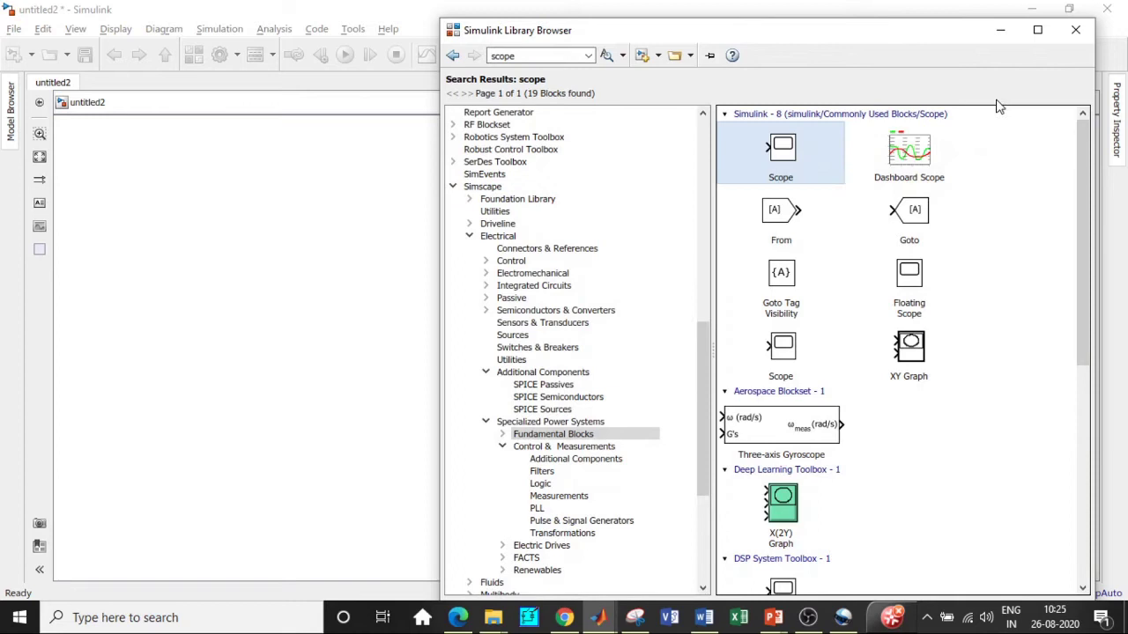
{"action": "left_click", "coordinate": [1005, 33]}
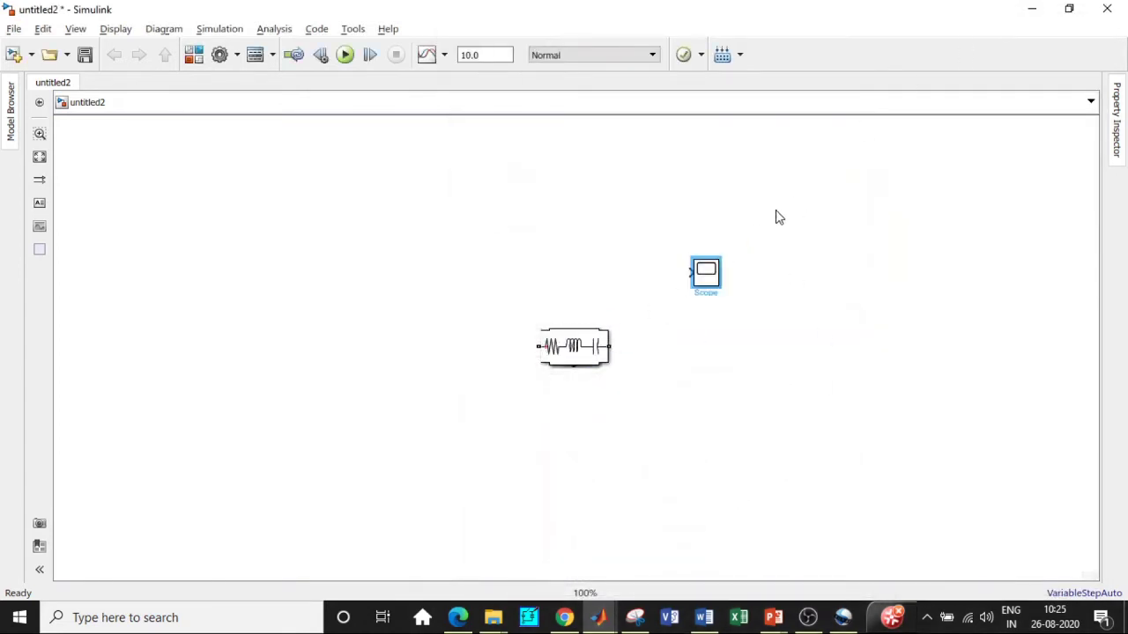
- Drag the RLC branch, Diode, Pulse Generator, MOSFET, DC source, Voltage Measurement and Continuous blocks out of the stack
{"action": "left_click_drag", "start_coordinate": [588, 337], "coordinate": [654, 264]}
{"action": "left_click_drag", "start_coordinate": [577, 347], "coordinate": [383, 295]}
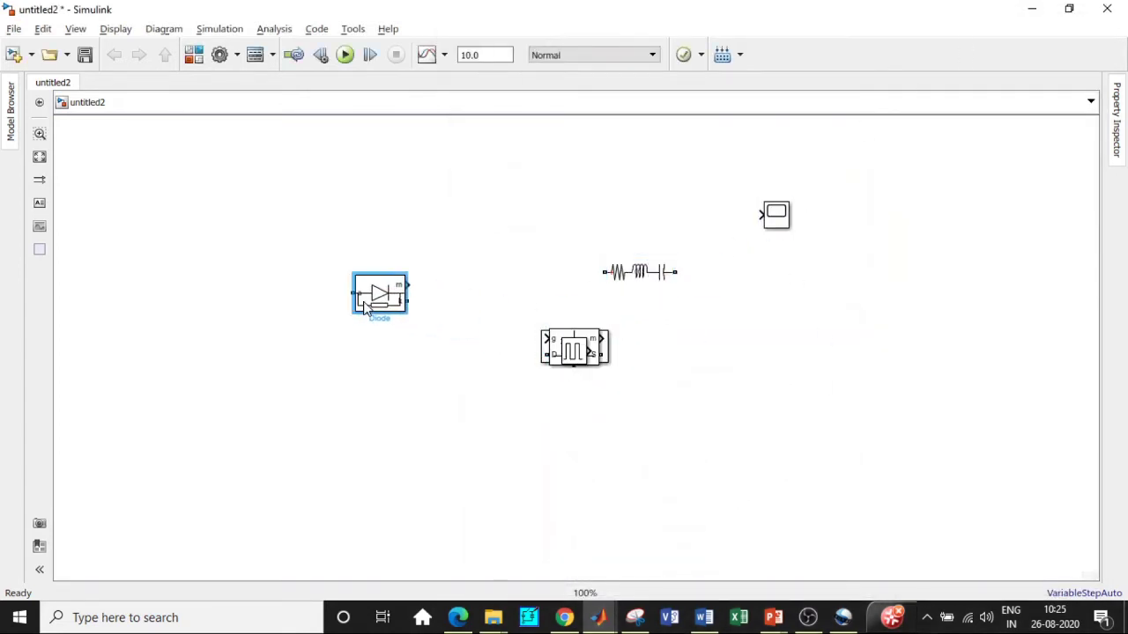
{"action": "left_click_drag", "start_coordinate": [581, 353], "coordinate": [256, 130]}
{"action": "left_click_drag", "start_coordinate": [574, 353], "coordinate": [368, 398]}
{"action": "left_click_drag", "start_coordinate": [576, 344], "coordinate": [629, 440]}
{"action": "left_click_drag", "start_coordinate": [576, 350], "coordinate": [576, 415]}
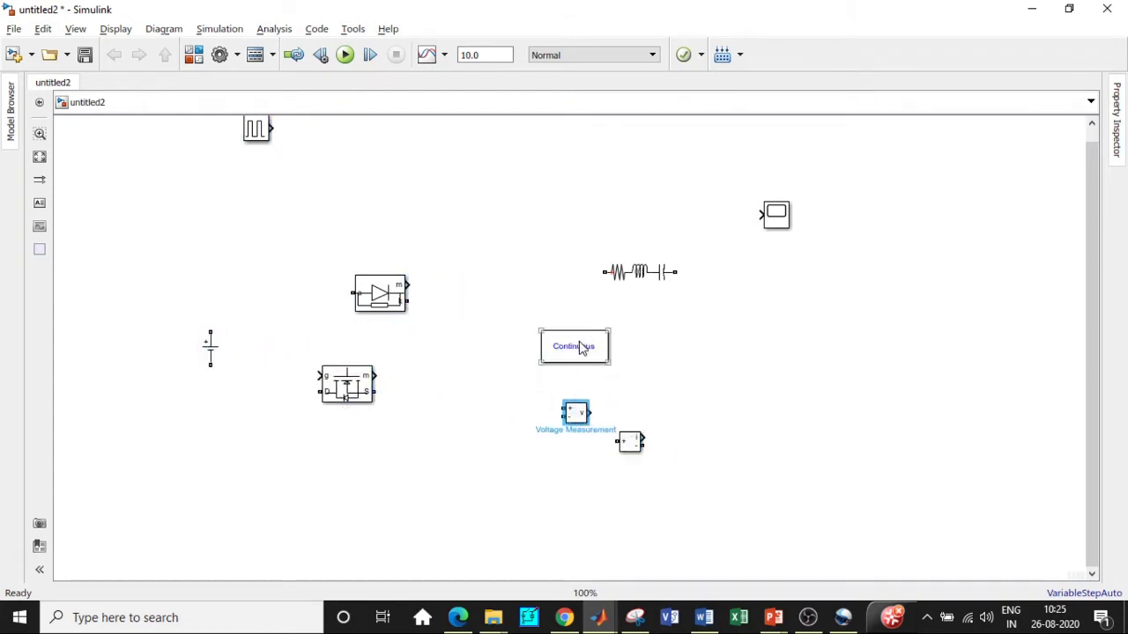
{"action": "left_click_drag", "start_coordinate": [581, 349], "coordinate": [109, 156]}
- Position the Diode and MOSFET side by side and rotate the MOSFET upright with Ctrl+R
{"action": "left_click_drag", "start_coordinate": [401, 301], "coordinate": [354, 272]}
{"action": "left_click_drag", "start_coordinate": [349, 398], "coordinate": [348, 350]}
{"action": "left_click_drag", "start_coordinate": [335, 267], "coordinate": [488, 304]}
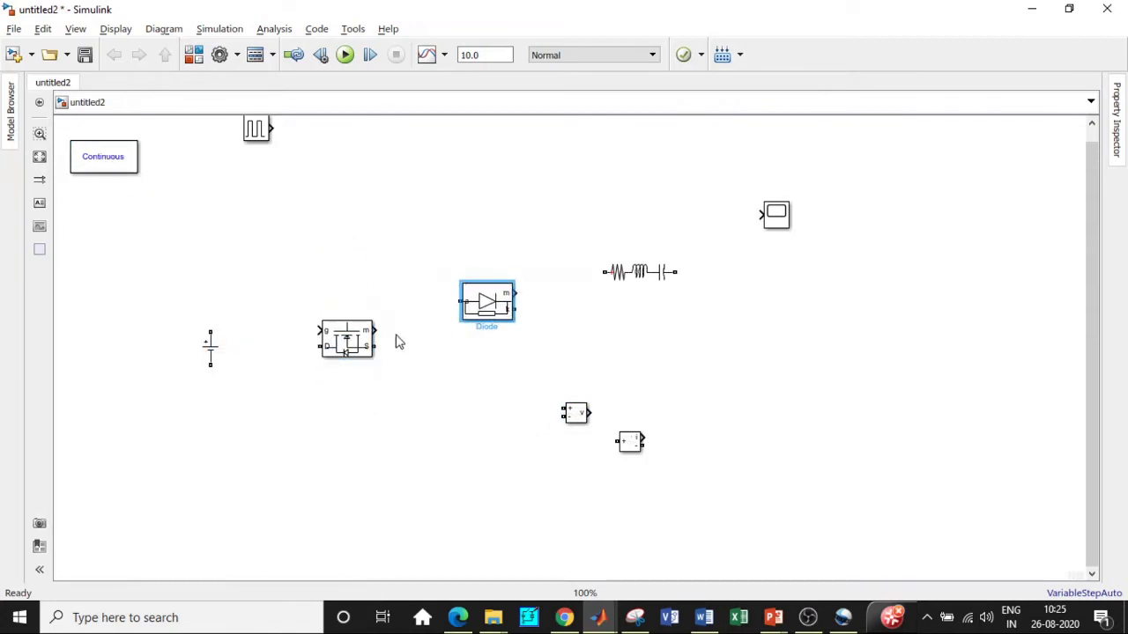
{"action": "left_click_drag", "start_coordinate": [351, 336], "coordinate": [310, 282]}
{"action": "key", "text": "ctrl+r"}
- Turn off the MOSFET's Show measurement port option
{"action": "double_click", "coordinate": [310, 282]}
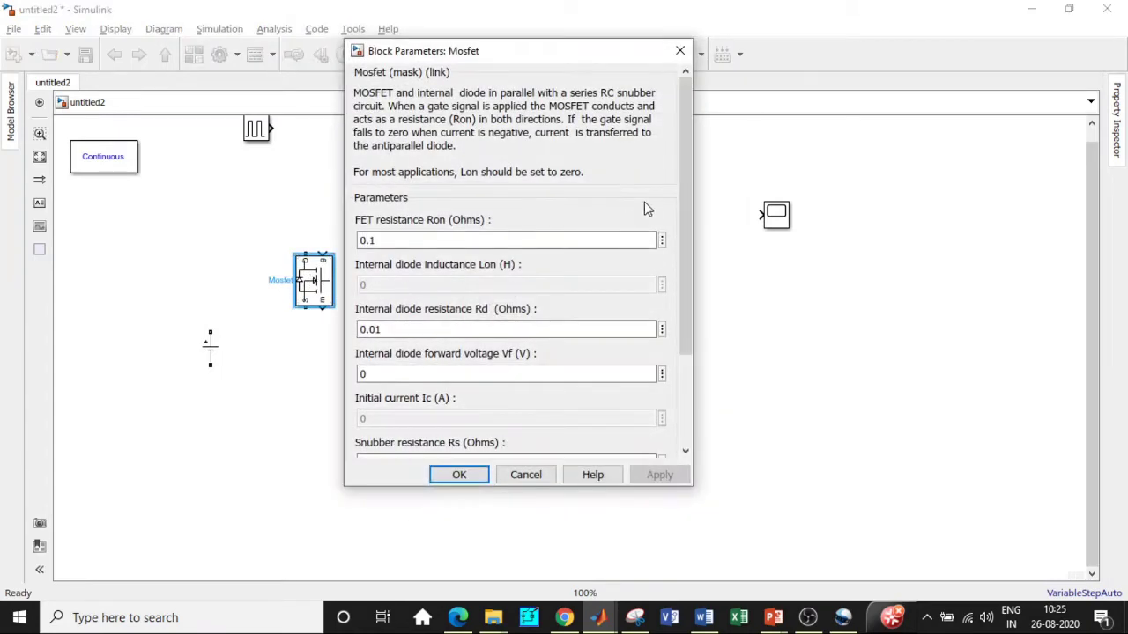
{"action": "scroll", "coordinate": [680, 216], "scroll_direction": "down", "scroll_amount": 5}
{"action": "left_click", "coordinate": [357, 407]}
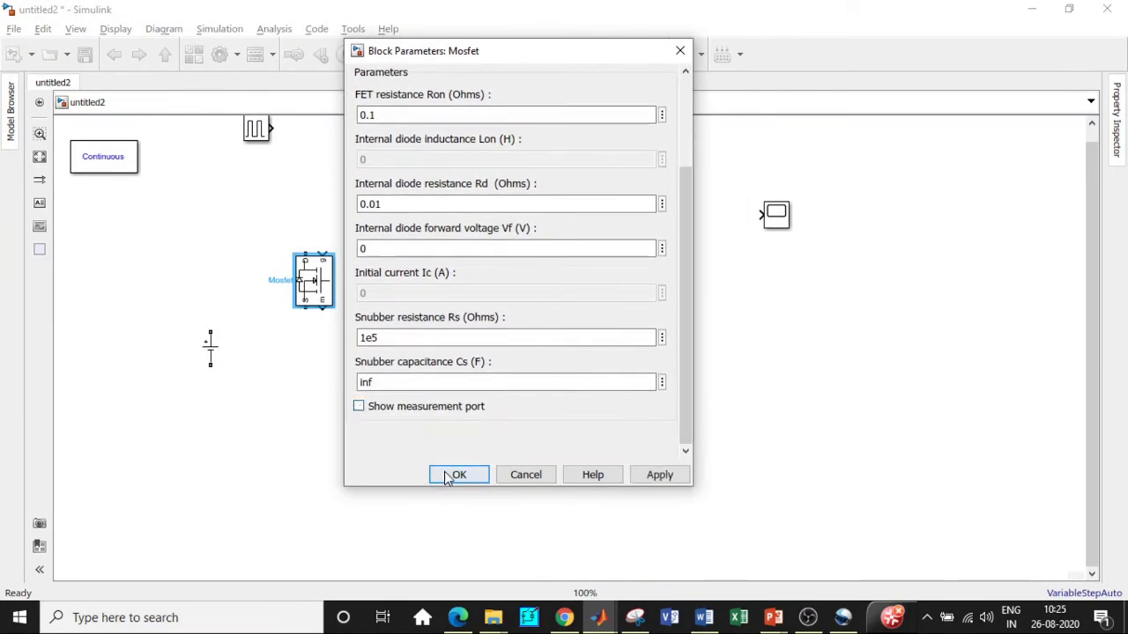
{"action": "left_click", "coordinate": [455, 473]}
- Rotate the Diode upright, remove its measurement port, and copy the MOSFET below it
{"action": "left_click_drag", "start_coordinate": [487, 301], "coordinate": [429, 282]}
{"action": "key", "text": "ctrl+r"}
{"action": "key", "text": "ctrl+r"}
{"action": "key", "text": "ctrl+r"}
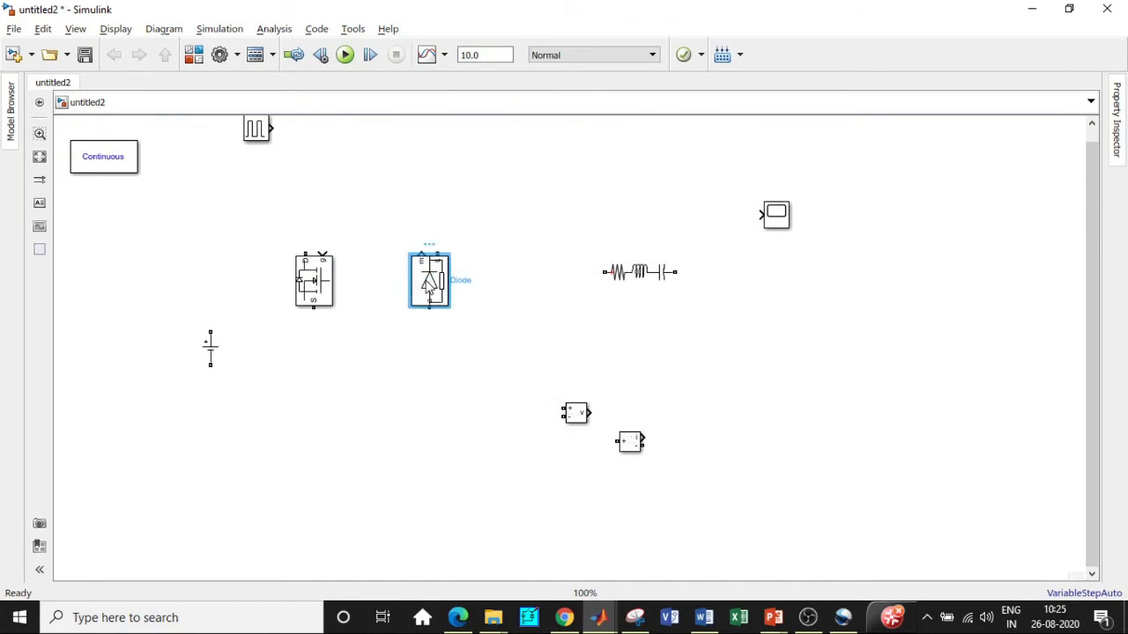
{"action": "double_click", "coordinate": [429, 284]}
{"action": "scroll", "coordinate": [796, 382], "scroll_direction": "down", "scroll_amount": 3}
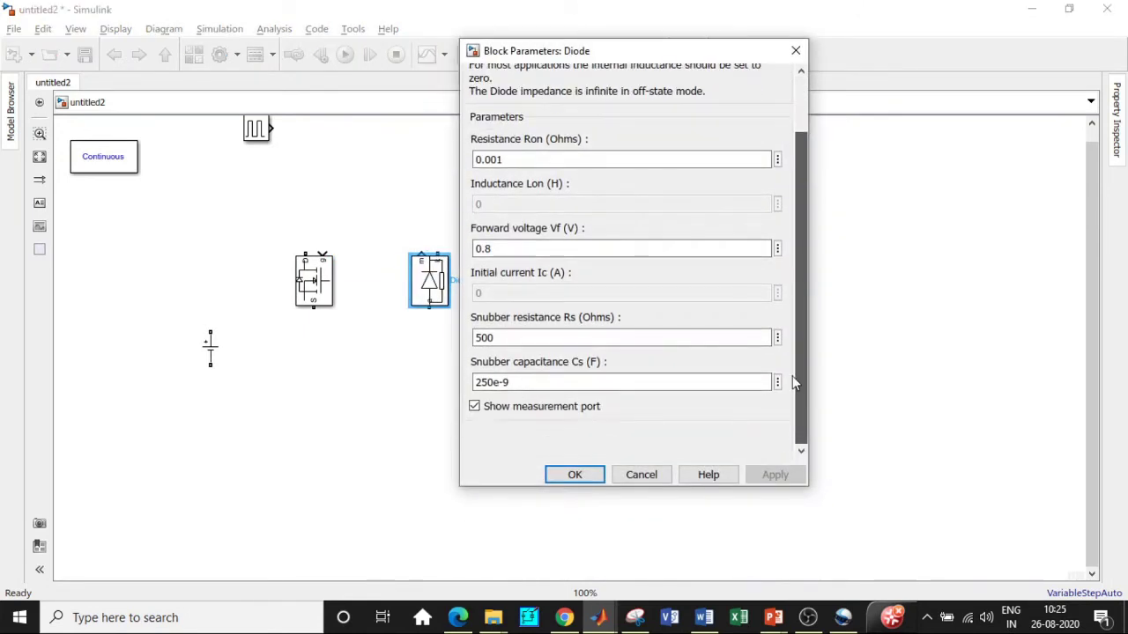
{"action": "left_click", "coordinate": [474, 407]}
{"action": "left_click", "coordinate": [575, 475]}
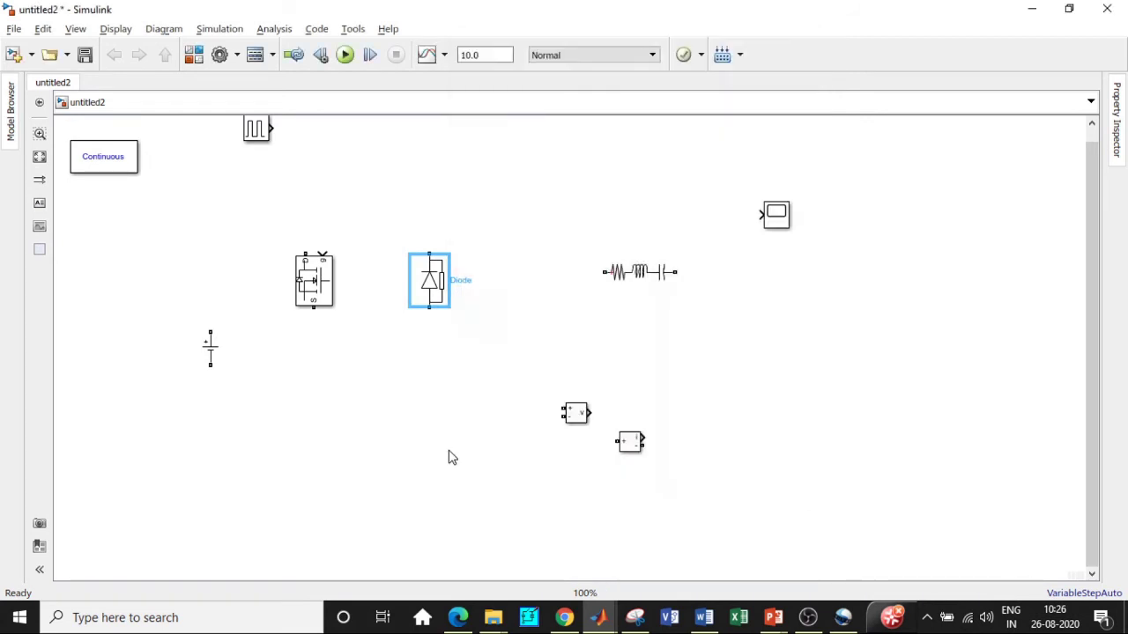
{"action": "left_click", "coordinate": [312, 282]}
{"action": "left_click_drag", "start_coordinate": [322, 282], "coordinate": [438, 393]}
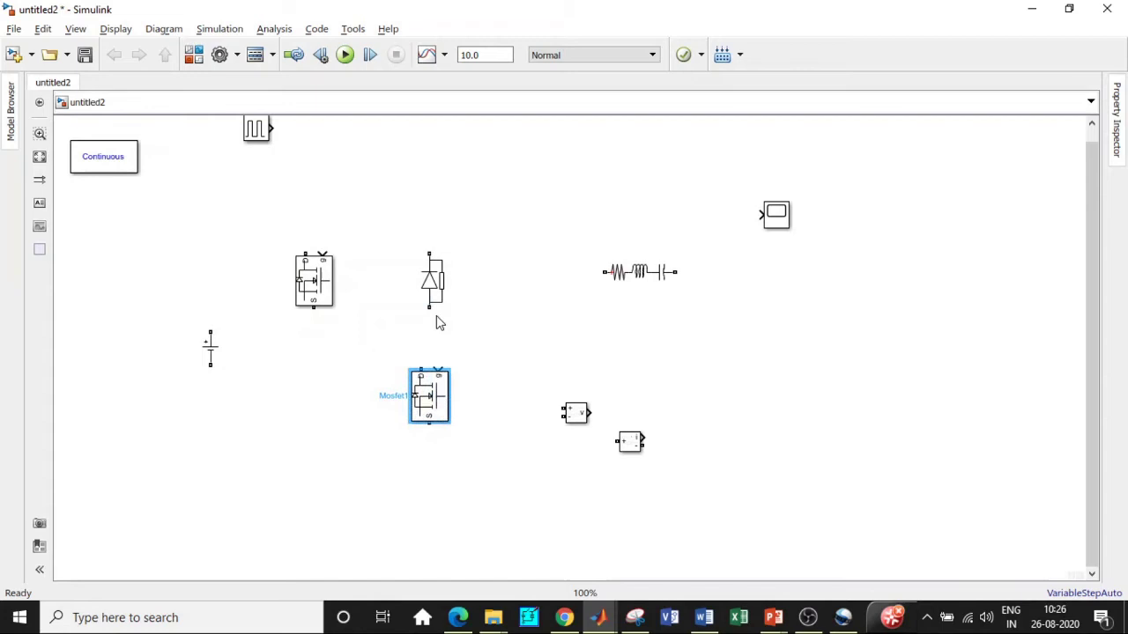
- Copy the Diode below the upper MOSFET and wire each MOSFET to its opposite diode
{"action": "left_click", "coordinate": [431, 282]}
{"action": "left_click_drag", "start_coordinate": [437, 277], "coordinate": [322, 394]}
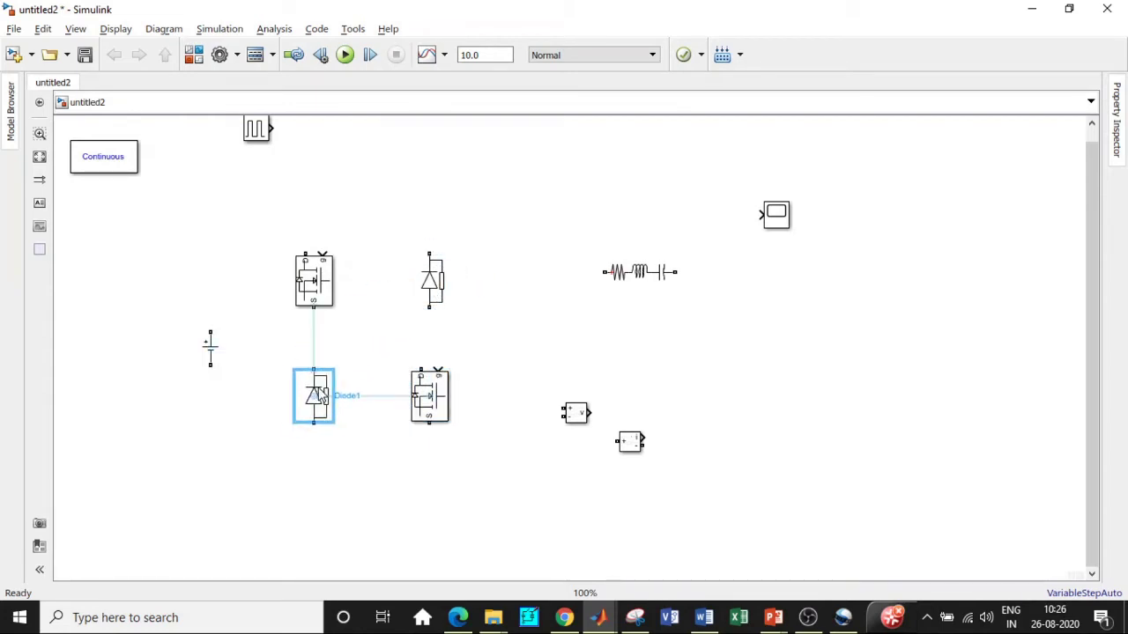
{"action": "left_click", "coordinate": [499, 348]}
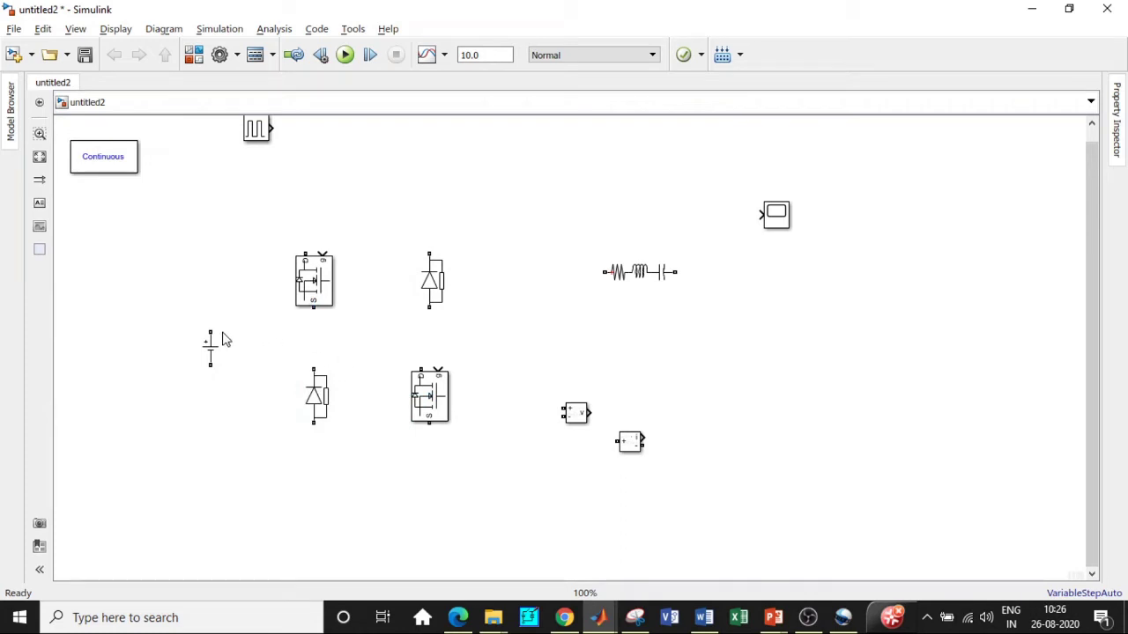
{"action": "left_click_drag", "start_coordinate": [314, 308], "coordinate": [313, 370]}
{"action": "mouse_move", "coordinate": [421, 374]}
{"action": "left_mouse_down"}
{"action": "mouse_move", "coordinate": [432, 301]}
{"action": "mouse_move", "coordinate": [432, 311]}
{"action": "left_mouse_up"}
{"action": "left_click_drag", "start_coordinate": [421, 370], "coordinate": [432, 307]}
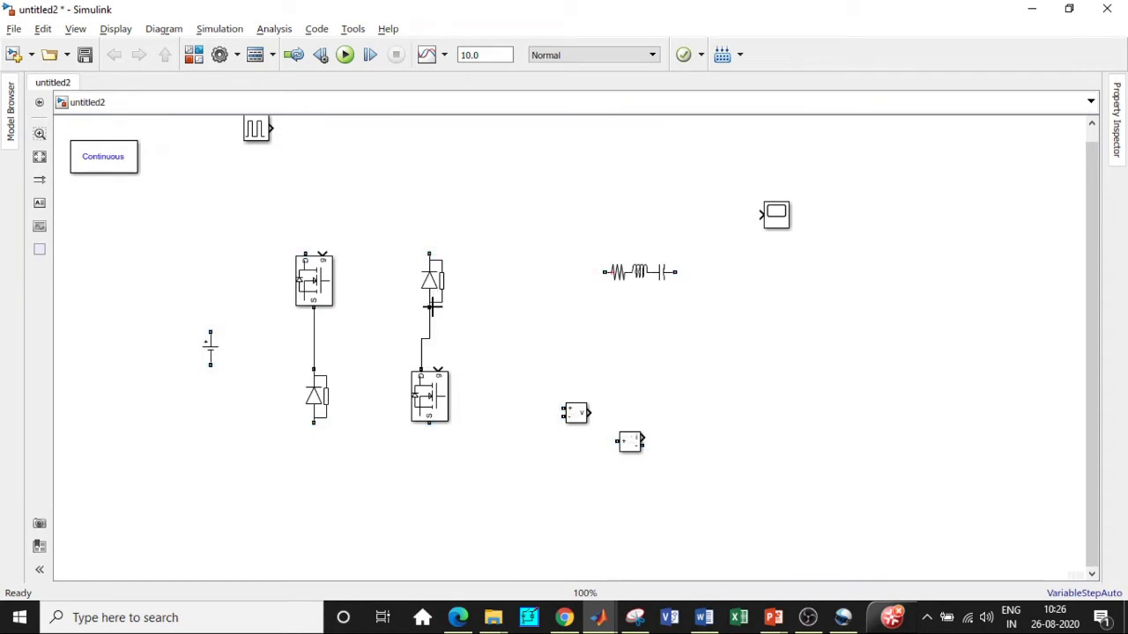
- Wire the DC source's top and bottom into the bridge and move the RLC branch between the legs
{"action": "left_click_drag", "start_coordinate": [429, 254], "coordinate": [301, 254]}
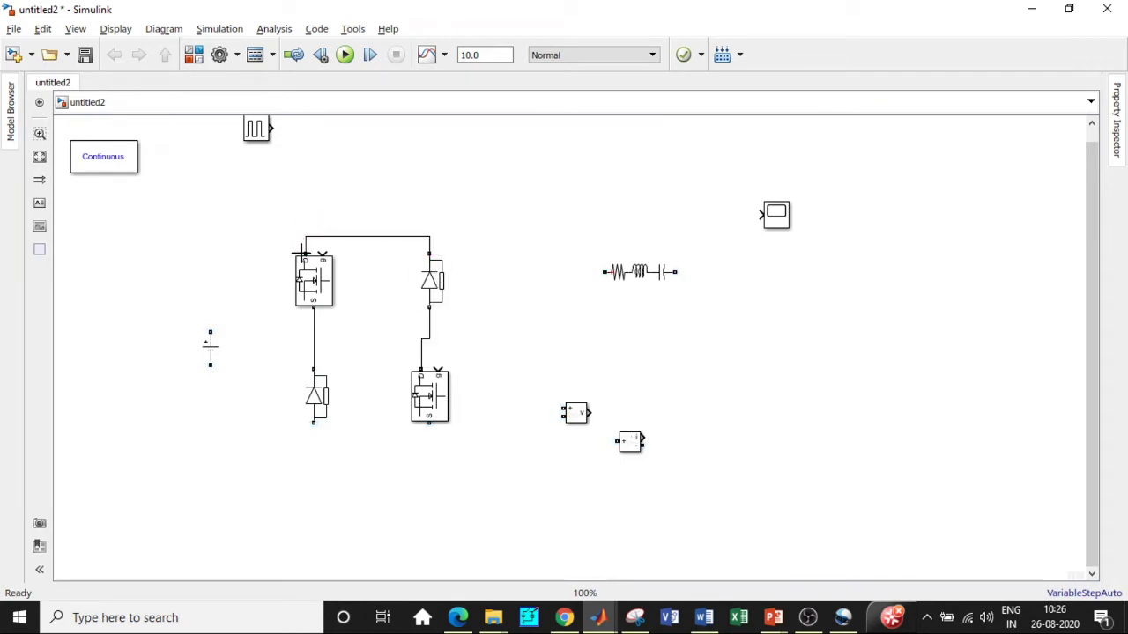
{"action": "left_click_drag", "start_coordinate": [210, 331], "coordinate": [305, 235]}
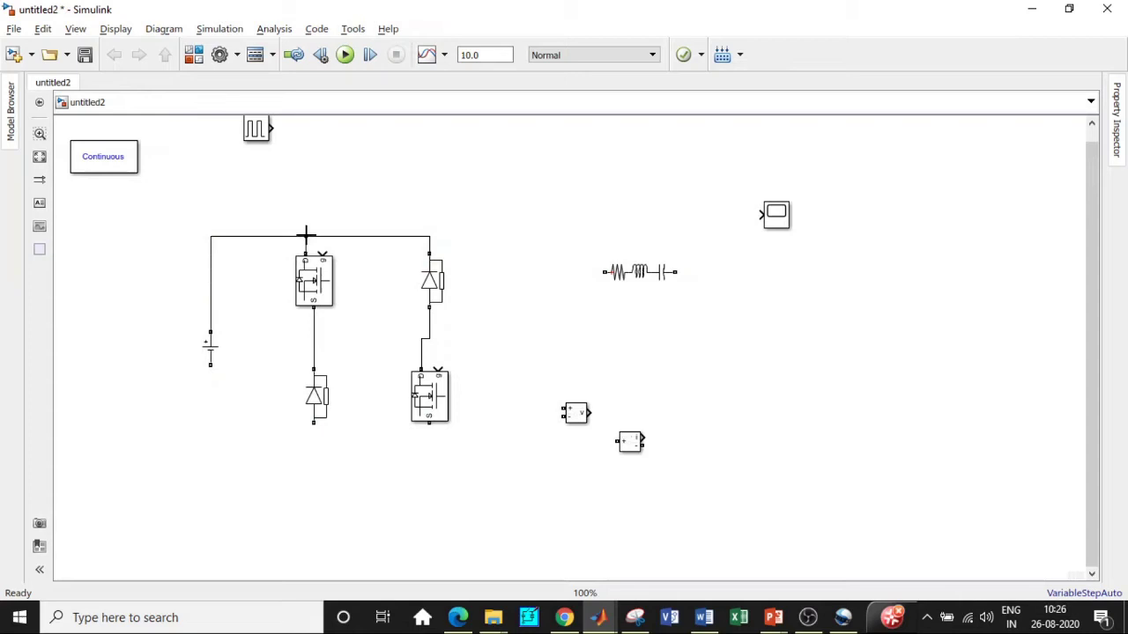
{"action": "left_click_drag", "start_coordinate": [211, 378], "coordinate": [308, 427]}
{"action": "left_click_drag", "start_coordinate": [430, 423], "coordinate": [314, 441]}
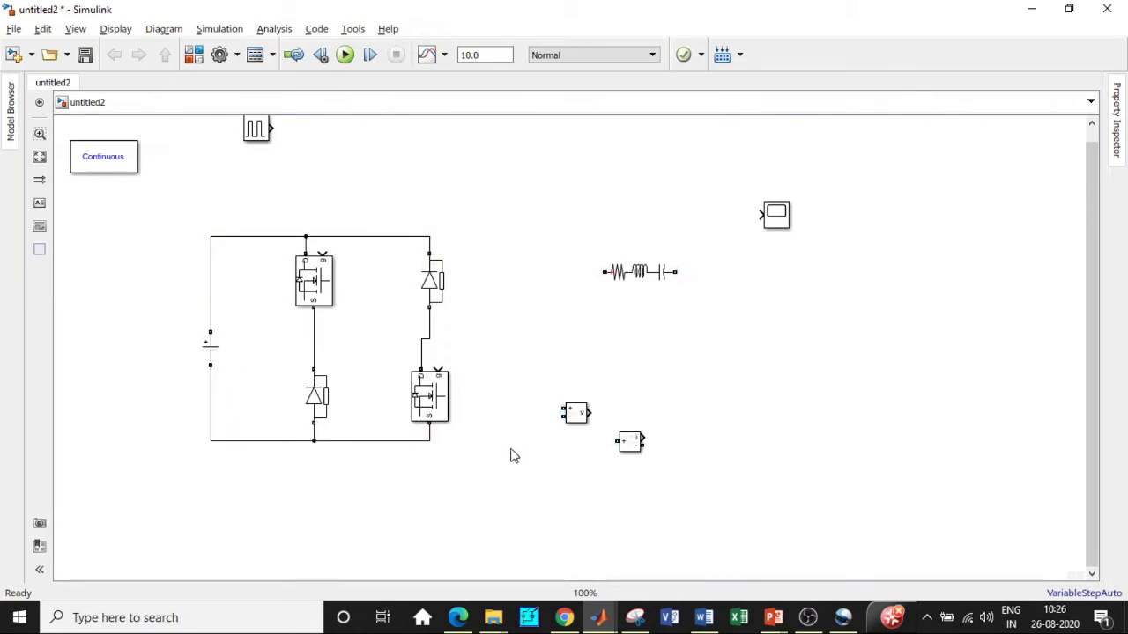
{"action": "left_click_drag", "start_coordinate": [627, 273], "coordinate": [362, 328]}
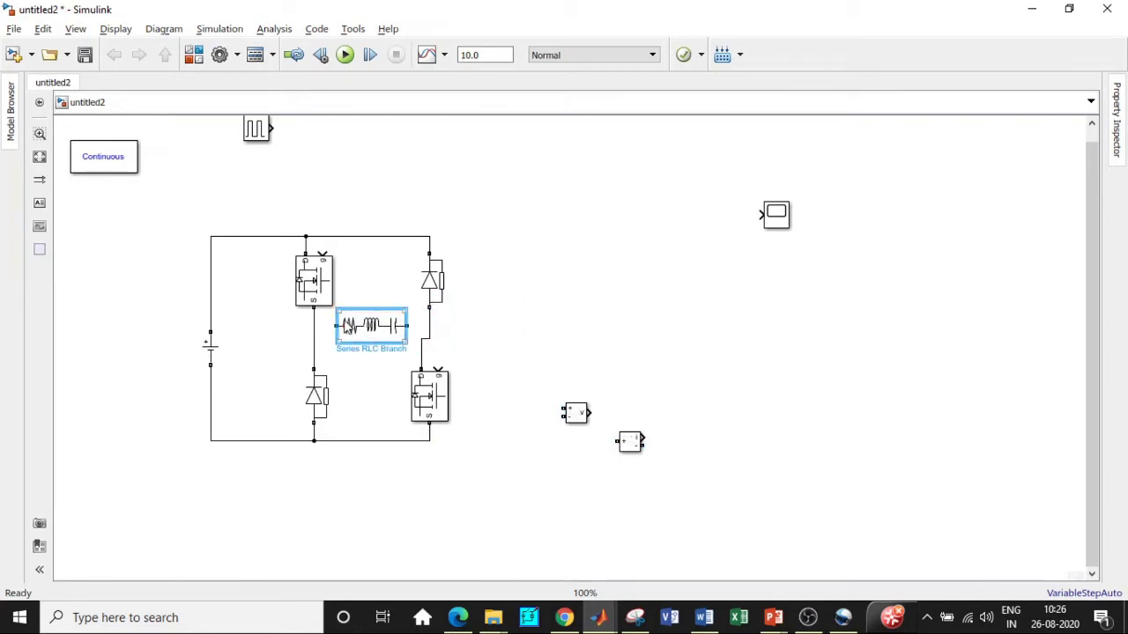
- Set the Series RLC Branch type to L and place the Current Measurement beside the lower diode
{"action": "double_click", "coordinate": [371, 332]}
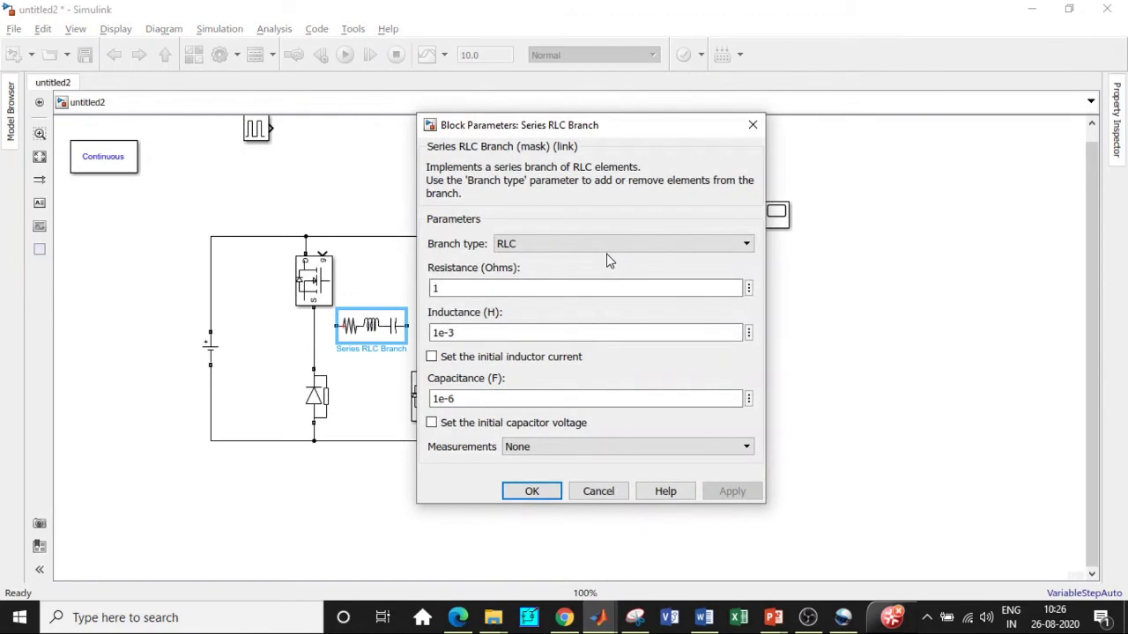
{"action": "left_click", "coordinate": [605, 245]}
{"action": "left_click", "coordinate": [565, 287]}
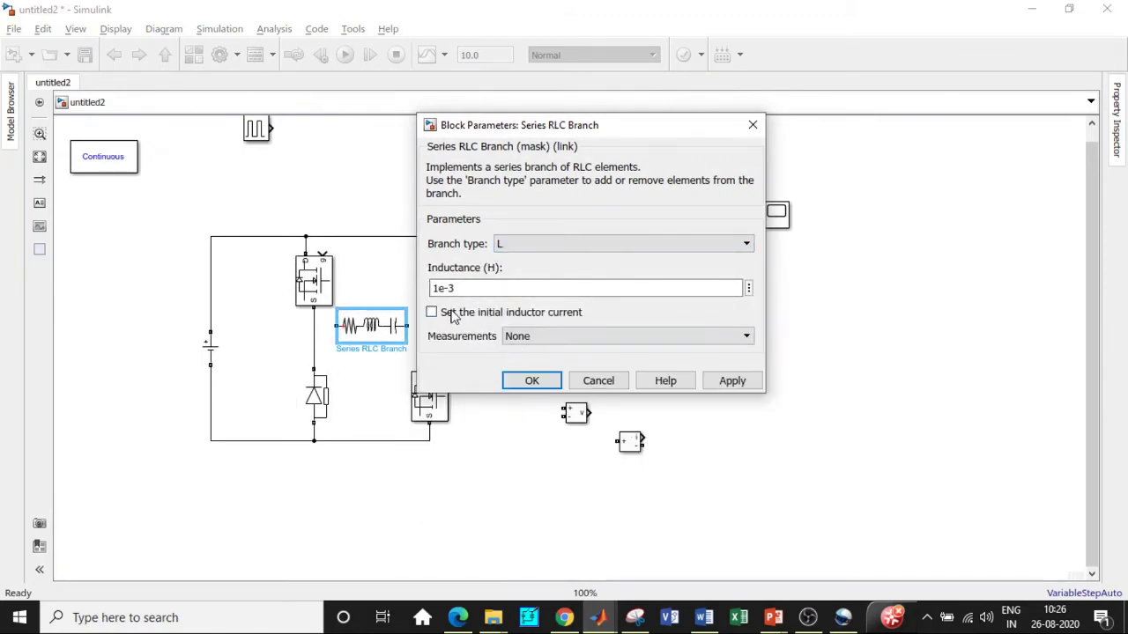
{"action": "left_click", "coordinate": [526, 379]}
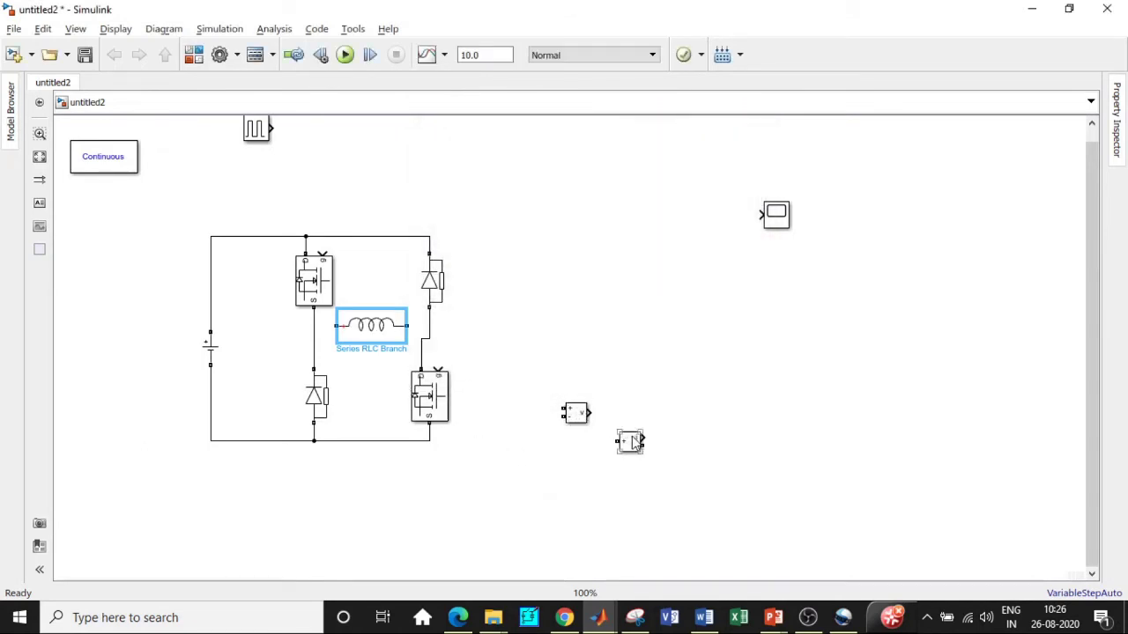
{"action": "mouse_move", "coordinate": [631, 440]}
{"action": "left_mouse_down"}
{"action": "mouse_move", "coordinate": [559, 443]}
{"action": "mouse_move", "coordinate": [319, 374]}
{"action": "mouse_move", "coordinate": [268, 345]}
{"action": "mouse_move", "coordinate": [305, 324]}
{"action": "mouse_move", "coordinate": [336, 327]}
{"action": "left_mouse_up"}
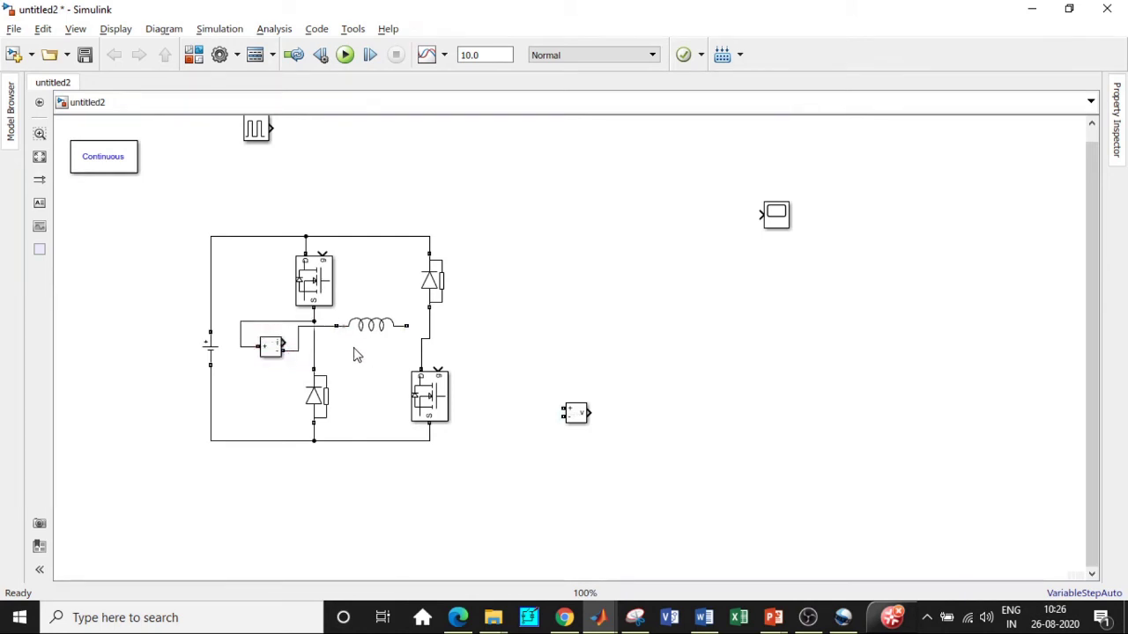
- Connect the inductor's right end to the right leg and delete a dangling wire
{"action": "left_click", "coordinate": [374, 326]}
{"action": "left_click_drag", "start_coordinate": [407, 325], "coordinate": [429, 325]}
{"action": "left_click_drag", "start_coordinate": [282, 340], "coordinate": [535, 327]}
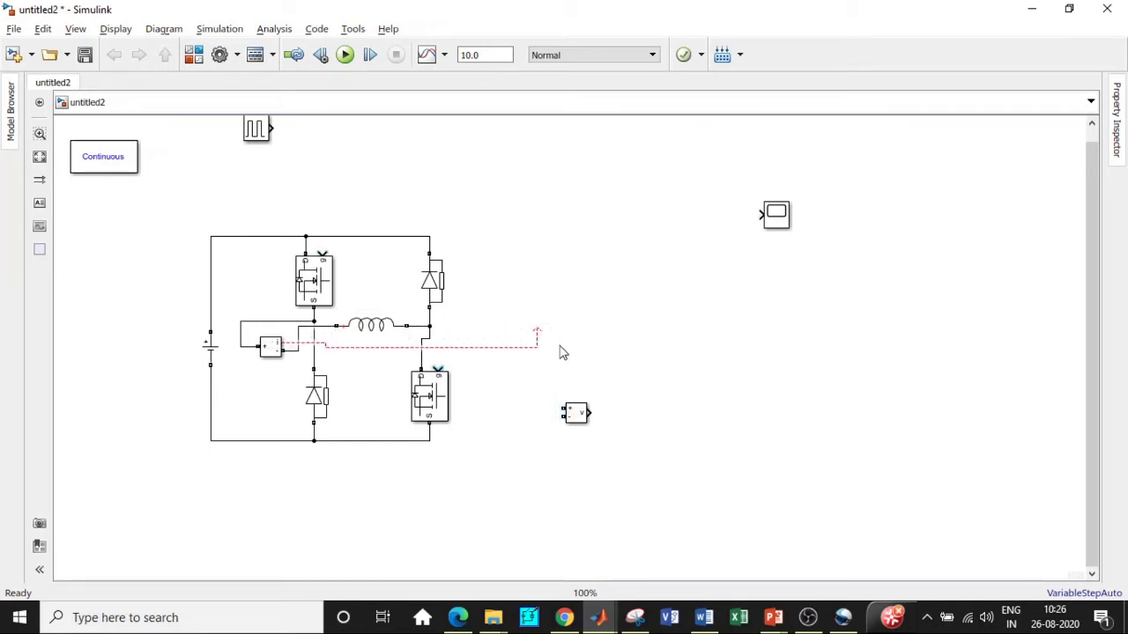
{"action": "left_click", "coordinate": [537, 342]}
{"action": "key", "text": "Delete"}
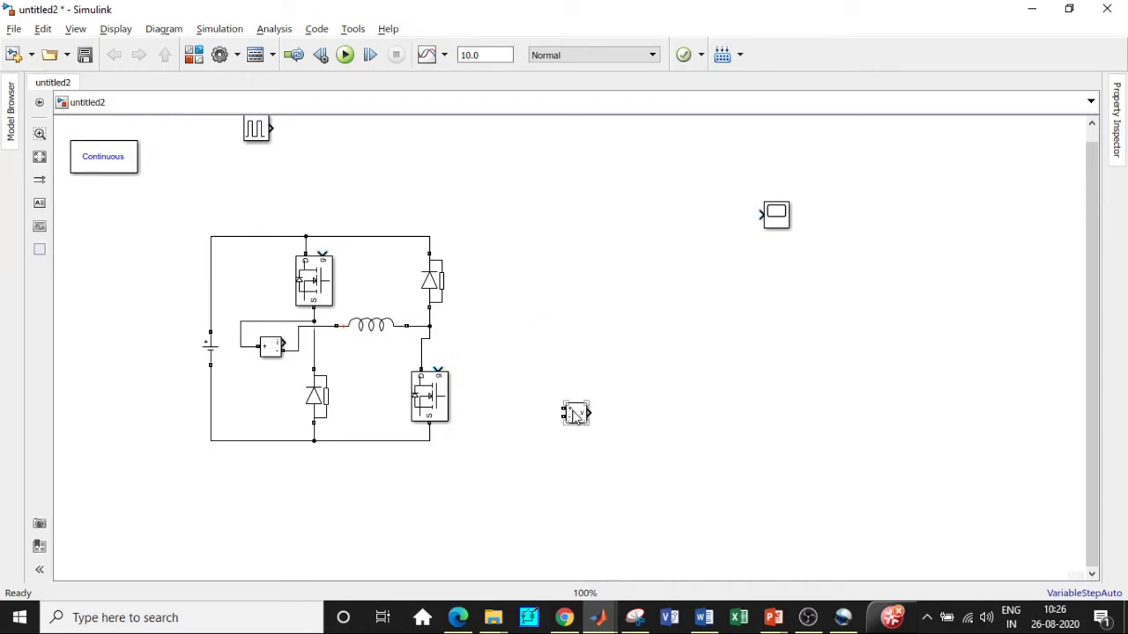
- Wire the Voltage Measurement across the inductor and feed both measurement outputs to the Scope inputs
{"action": "left_click_drag", "start_coordinate": [564, 409], "coordinate": [319, 327]}
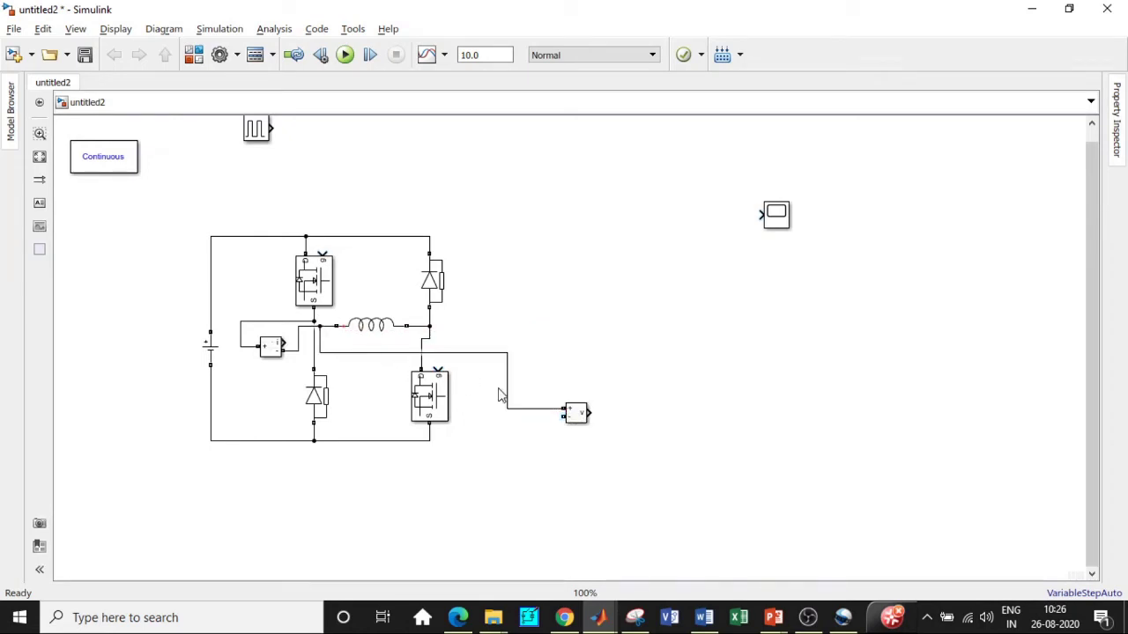
{"action": "left_click_drag", "start_coordinate": [564, 415], "coordinate": [429, 326]}
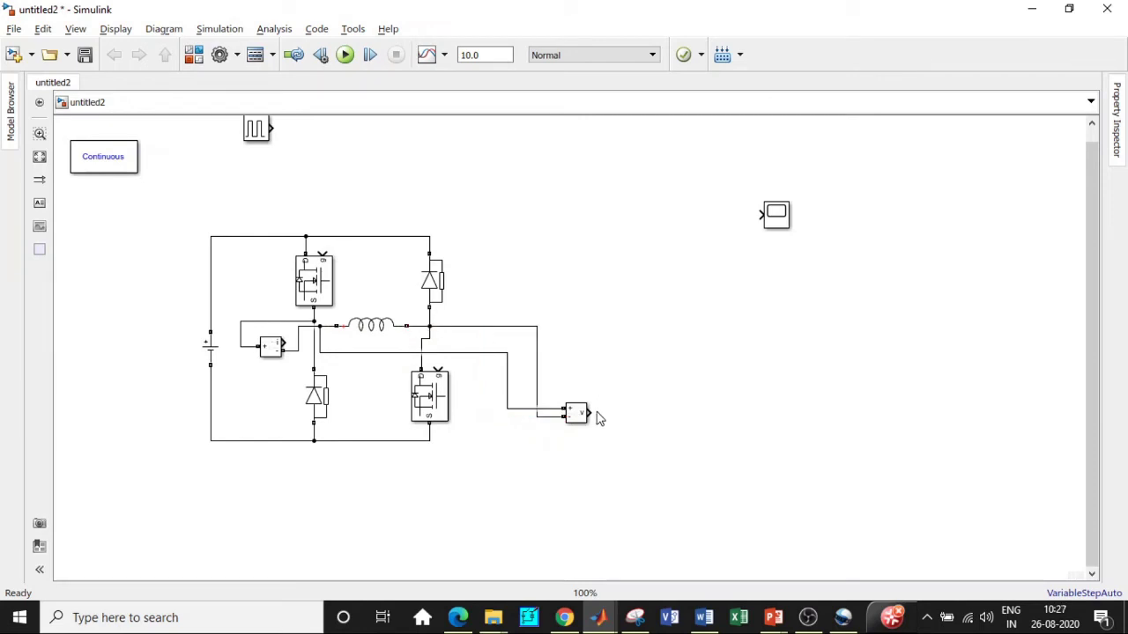
{"action": "left_click_drag", "start_coordinate": [591, 413], "coordinate": [759, 214]}
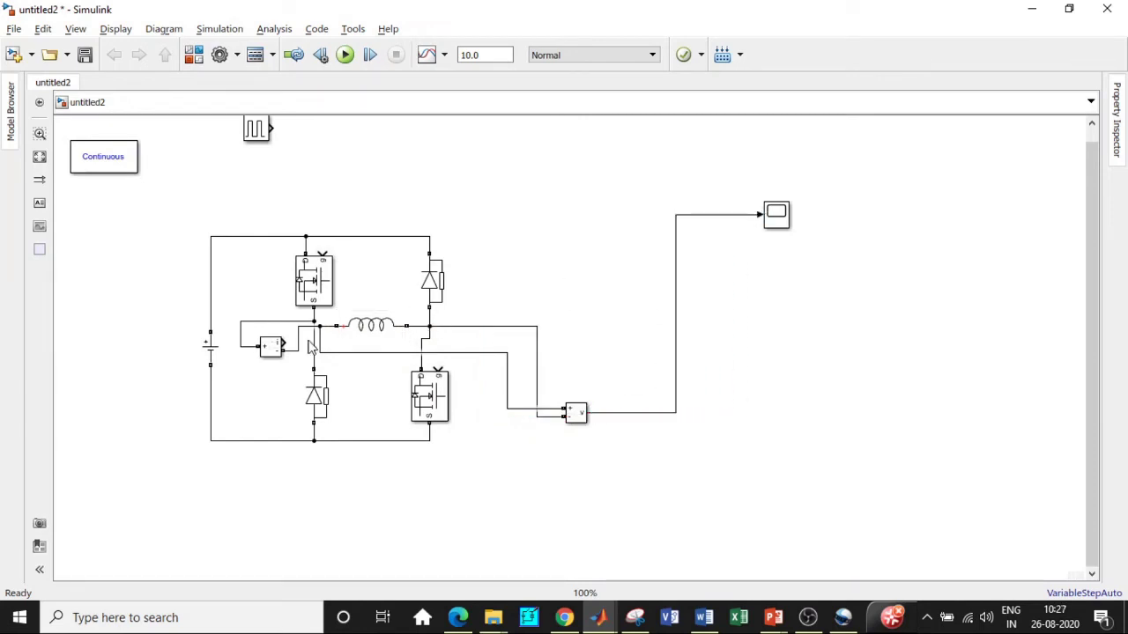
{"action": "left_click_drag", "start_coordinate": [285, 344], "coordinate": [761, 222]}
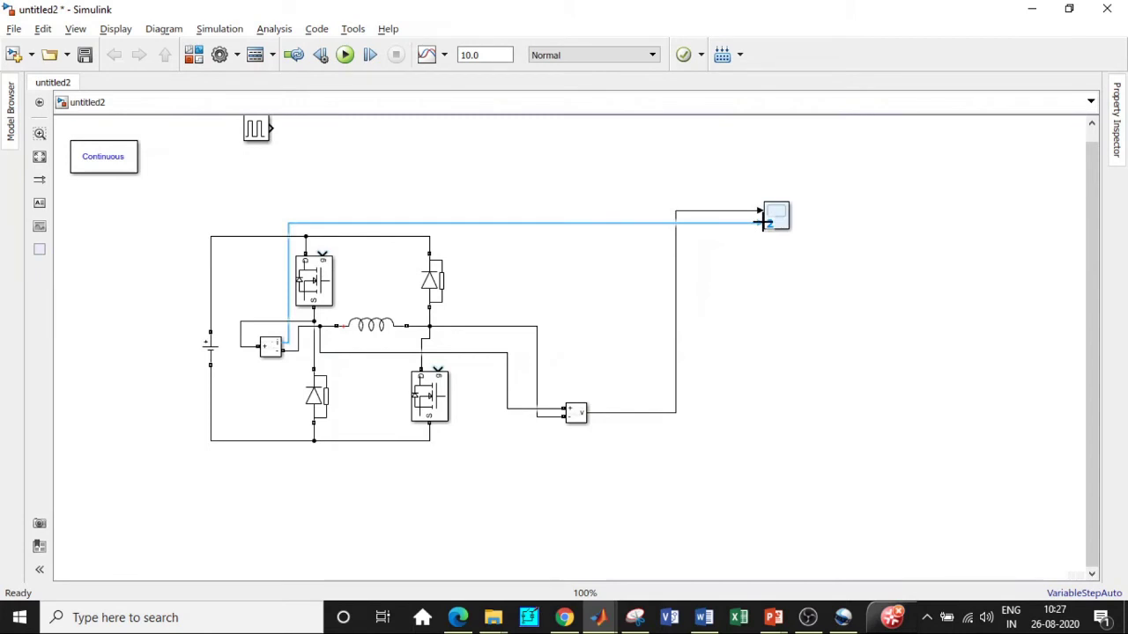
{"action": "left_click", "coordinate": [321, 200]}
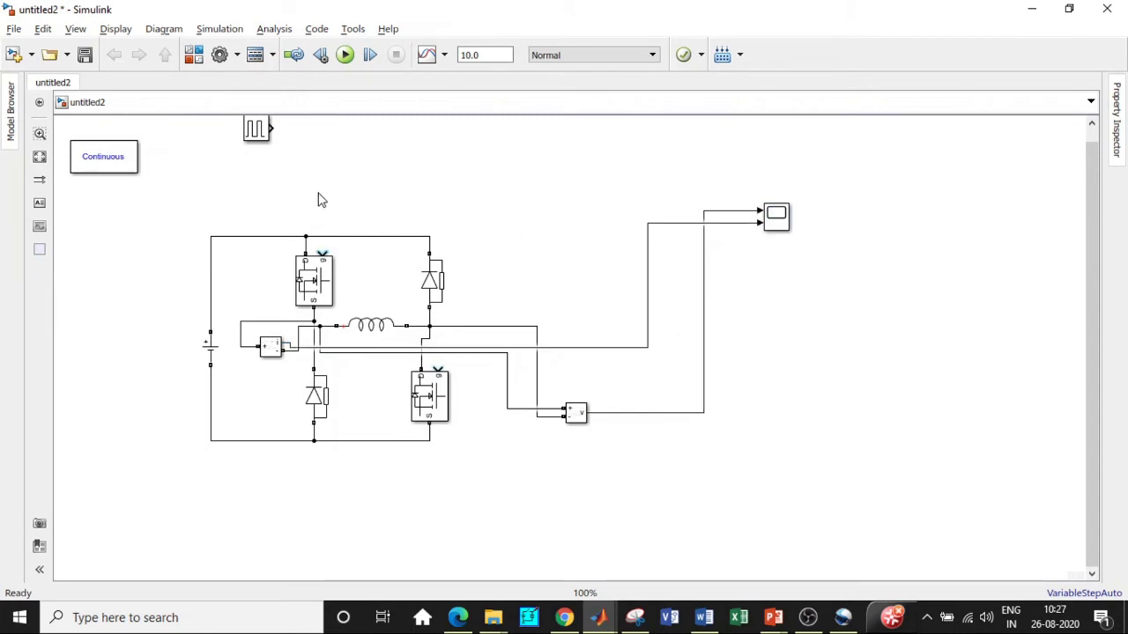
- Set the DC Voltage Source amplitude to 24 V
{"action": "double_click", "coordinate": [211, 346]}
{"action": "double_click", "coordinate": [298, 354]}
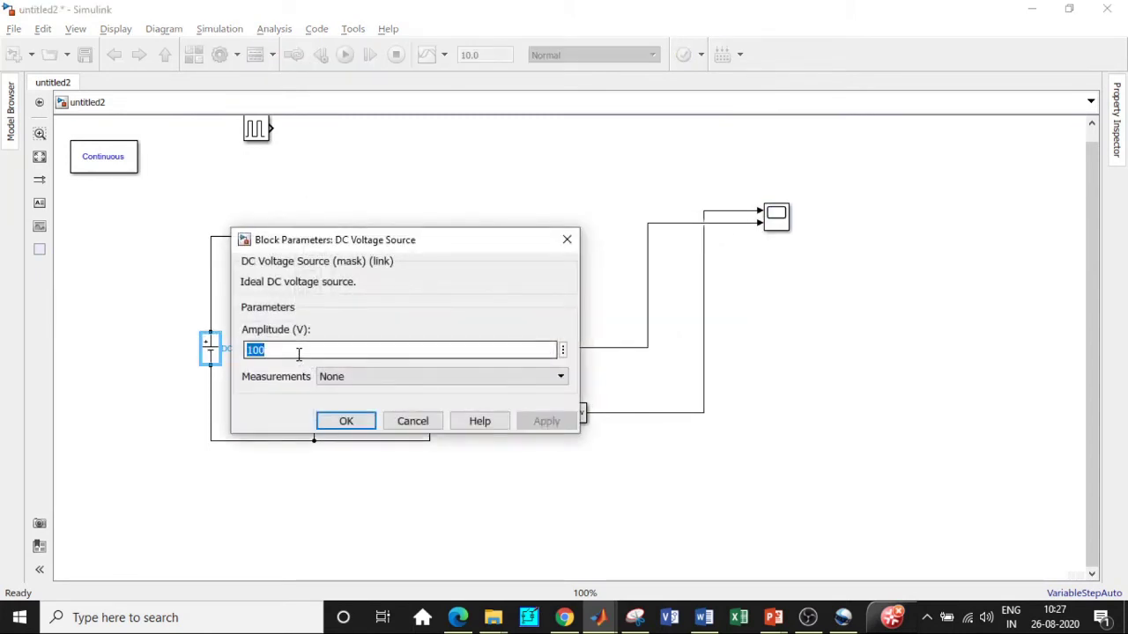
{"action": "type", "text": "24"}
{"action": "left_click", "coordinate": [342, 420]}
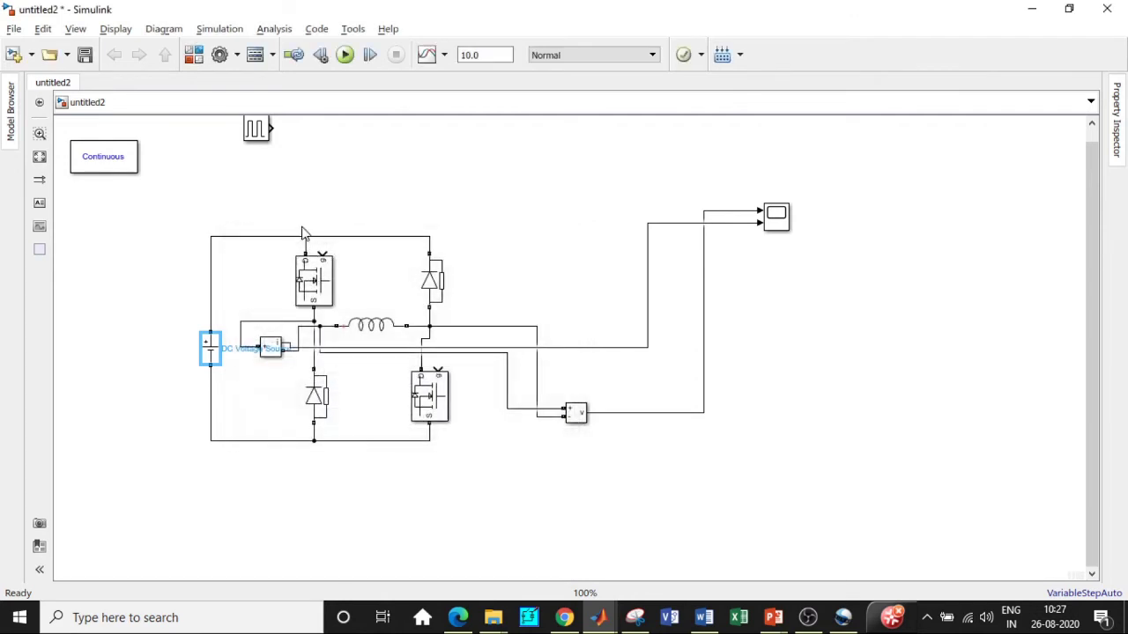
- Give the Pulse Generator amplitude 10, period 0.02 s and 50% pulse width
{"action": "left_click", "coordinate": [257, 130]}
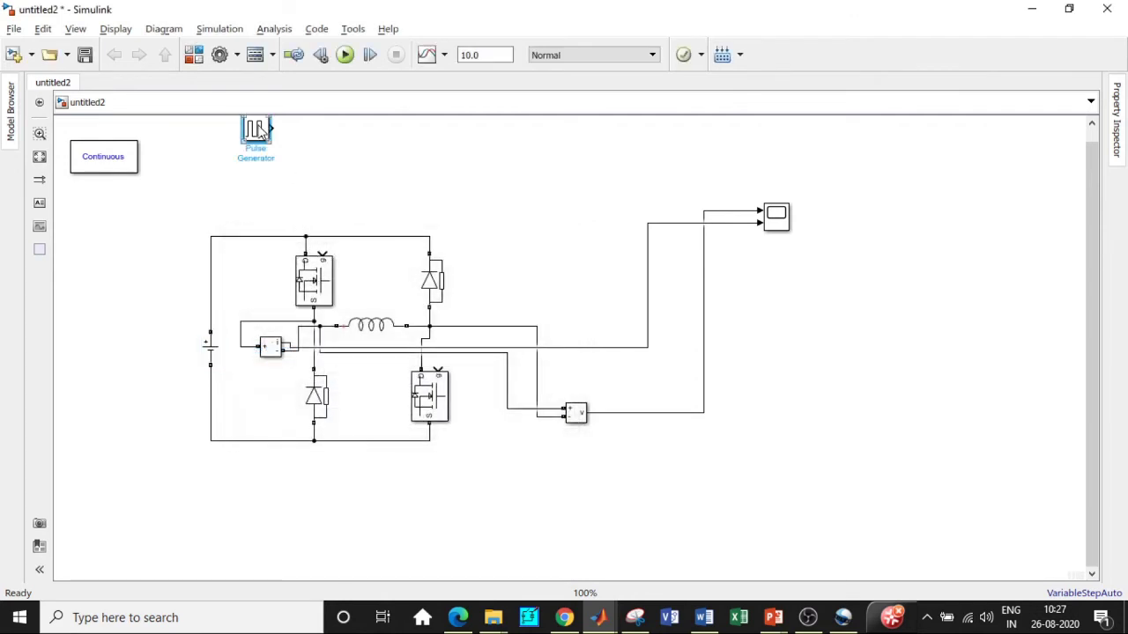
{"action": "double_click", "coordinate": [257, 130]}
{"action": "scroll", "coordinate": [372, 240], "scroll_direction": "down", "scroll_amount": 2}
{"action": "double_click", "coordinate": [345, 236]}
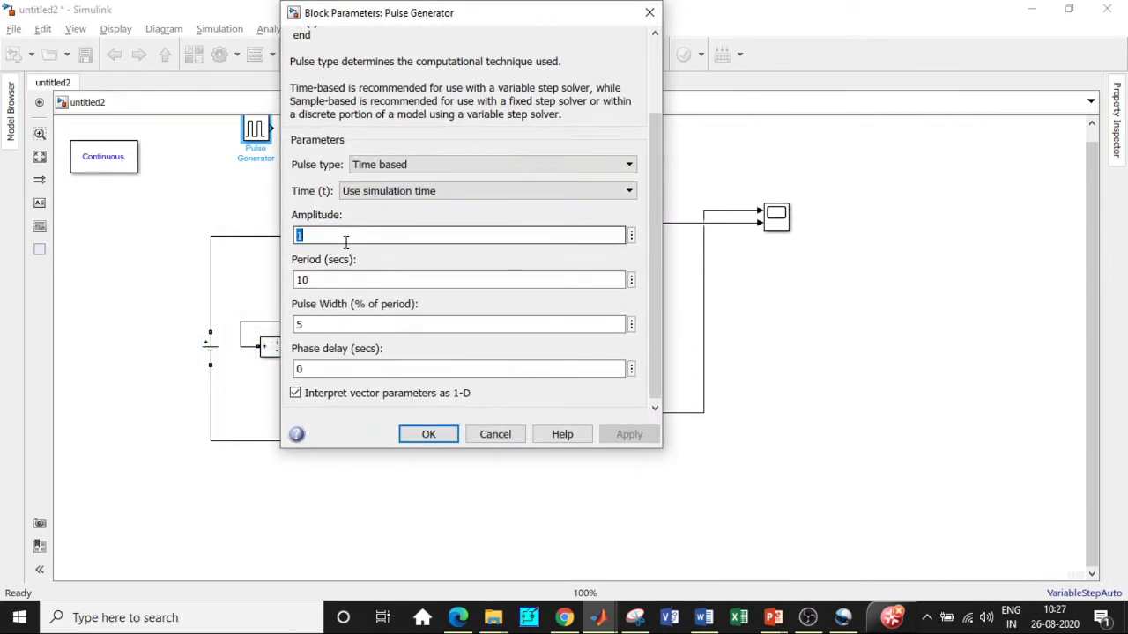
{"action": "type", "text": "1"}
{"action": "double_click", "coordinate": [304, 279]}
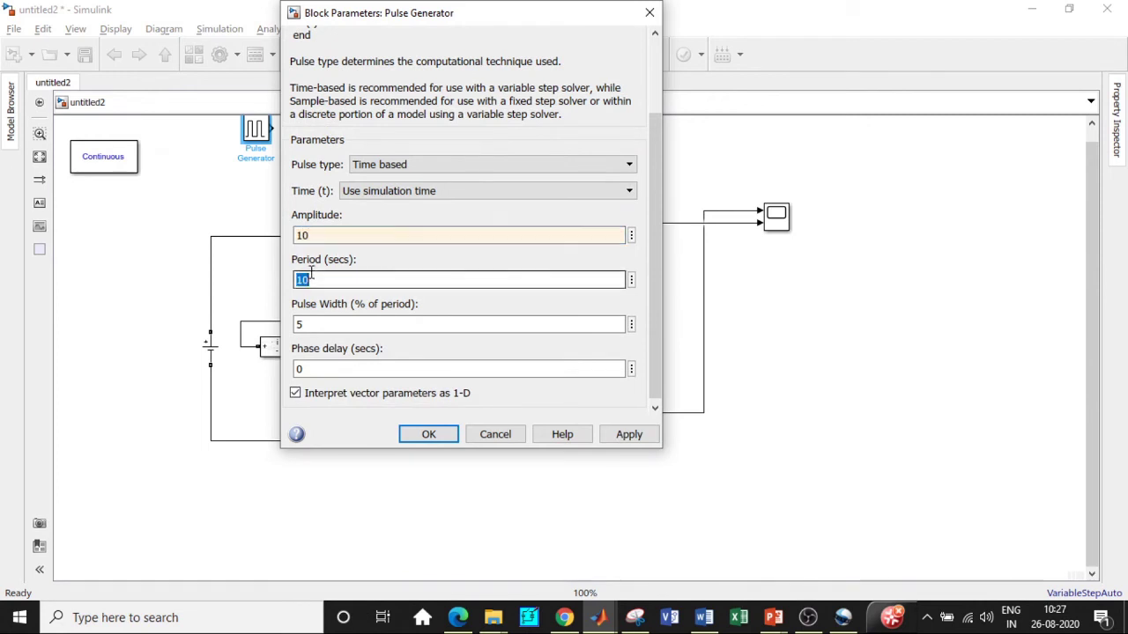
{"action": "type", "text": "02"}
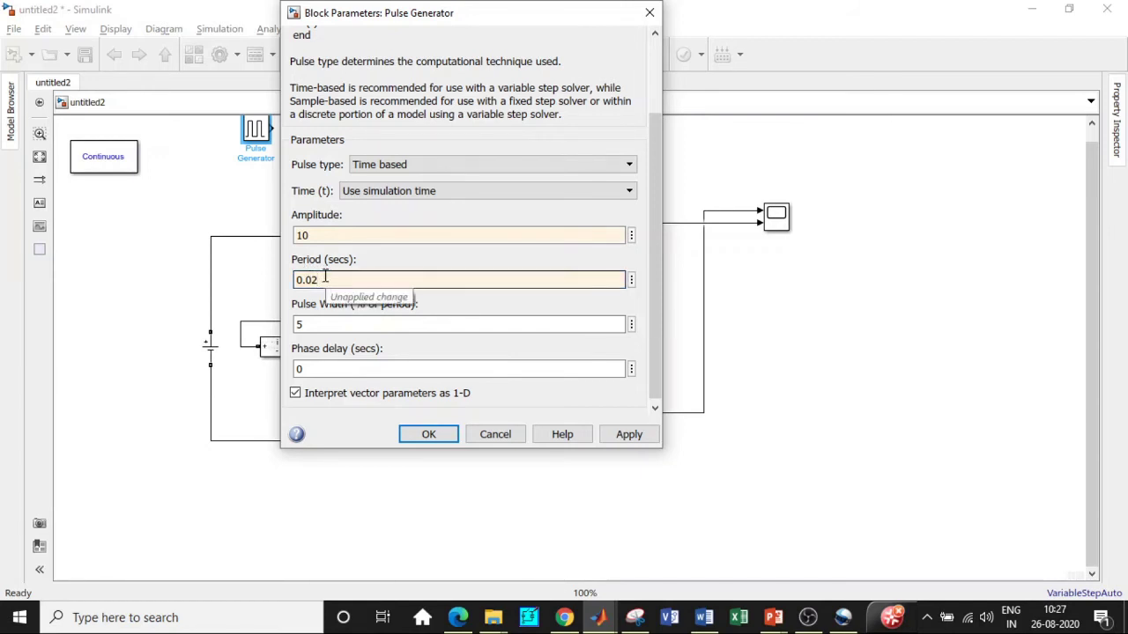
{"action": "double_click", "coordinate": [300, 324]}
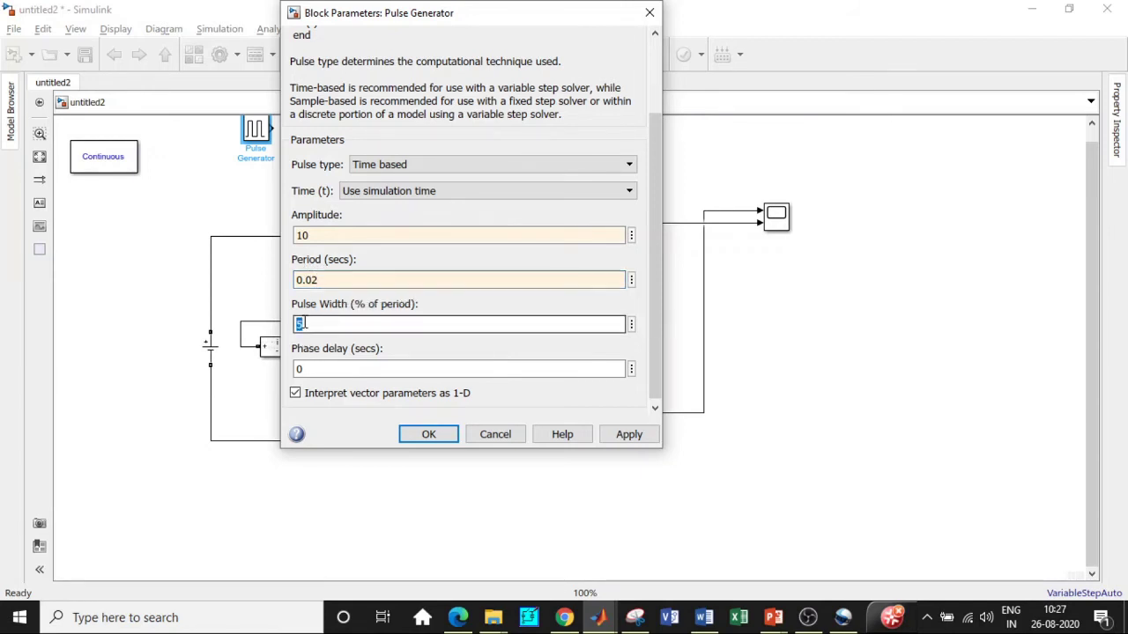
{"action": "type", "text": "50"}
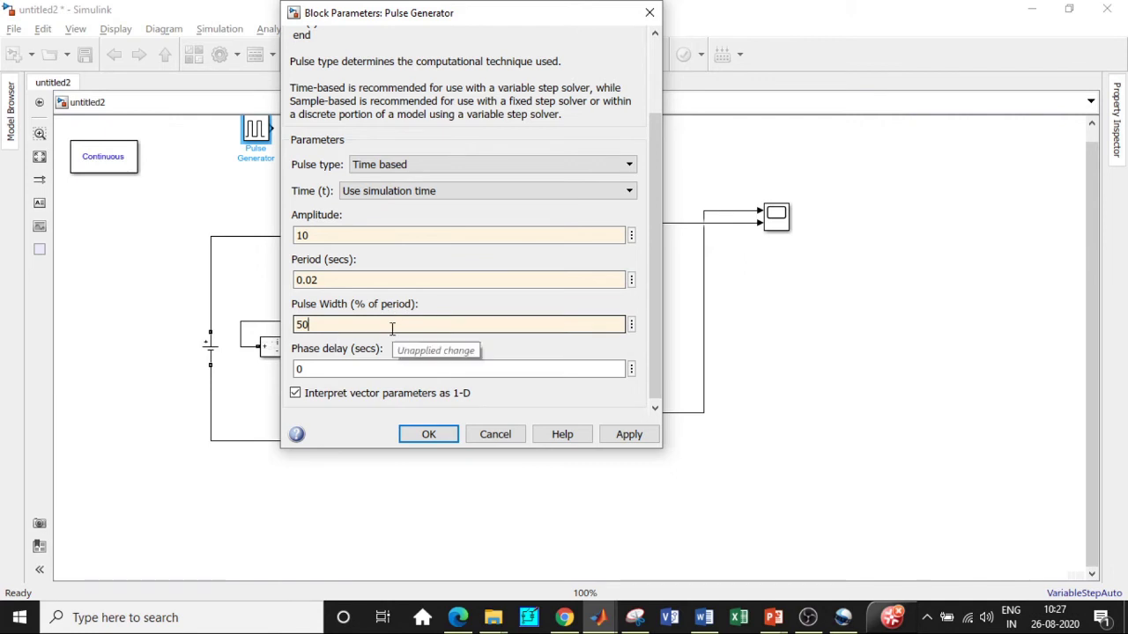
{"action": "left_click", "coordinate": [419, 436]}
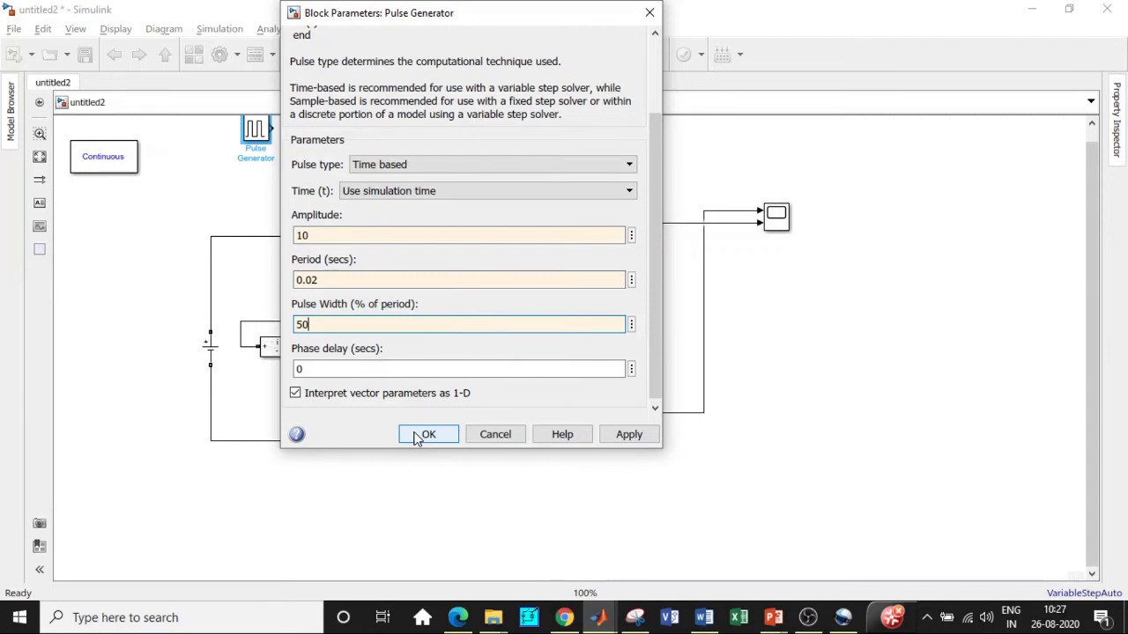
{"action": "left_click", "coordinate": [421, 436]}
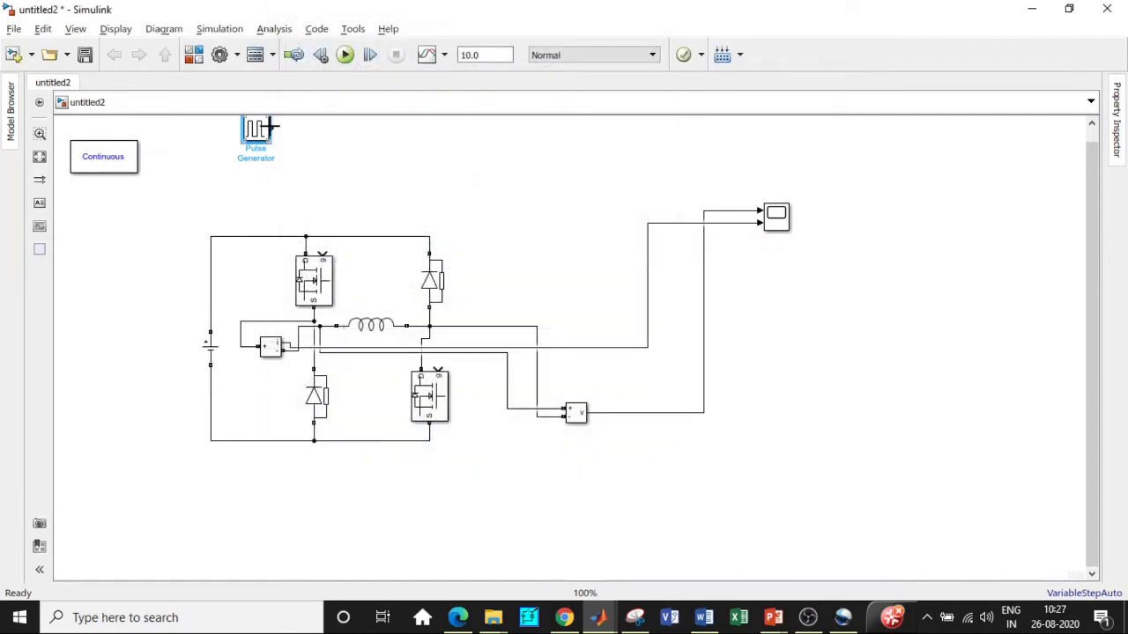
- Drive both MOSFET gates from the Pulse Generator, run the simulation with stop time 1, and open the Scope
{"action": "left_click_drag", "start_coordinate": [271, 128], "coordinate": [321, 250]}
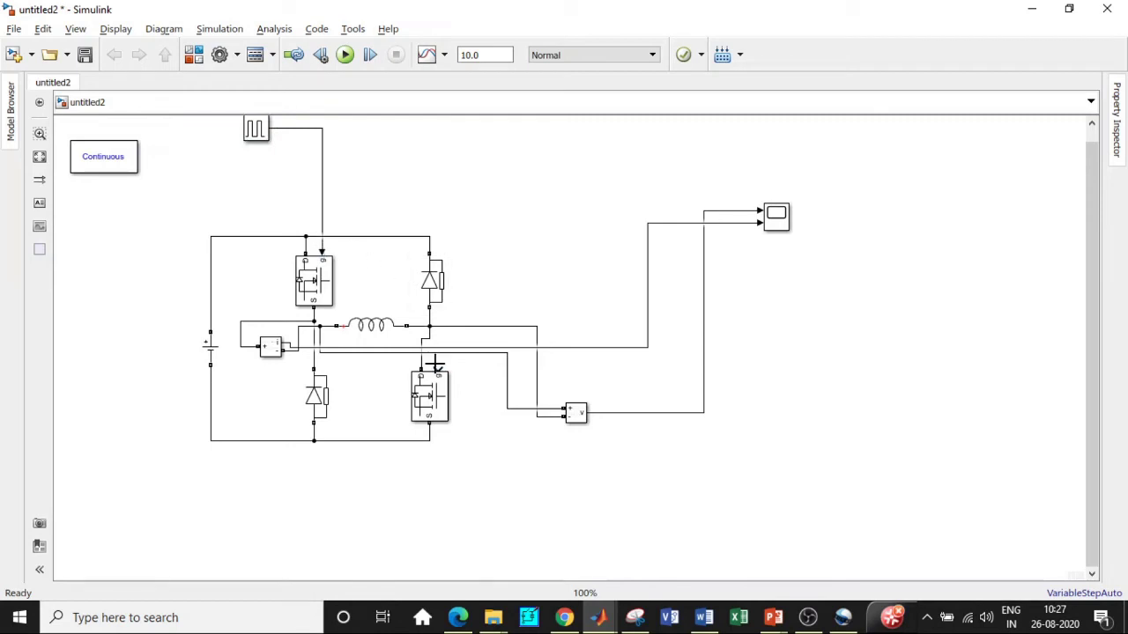
{"action": "left_click_drag", "start_coordinate": [436, 364], "coordinate": [323, 141]}
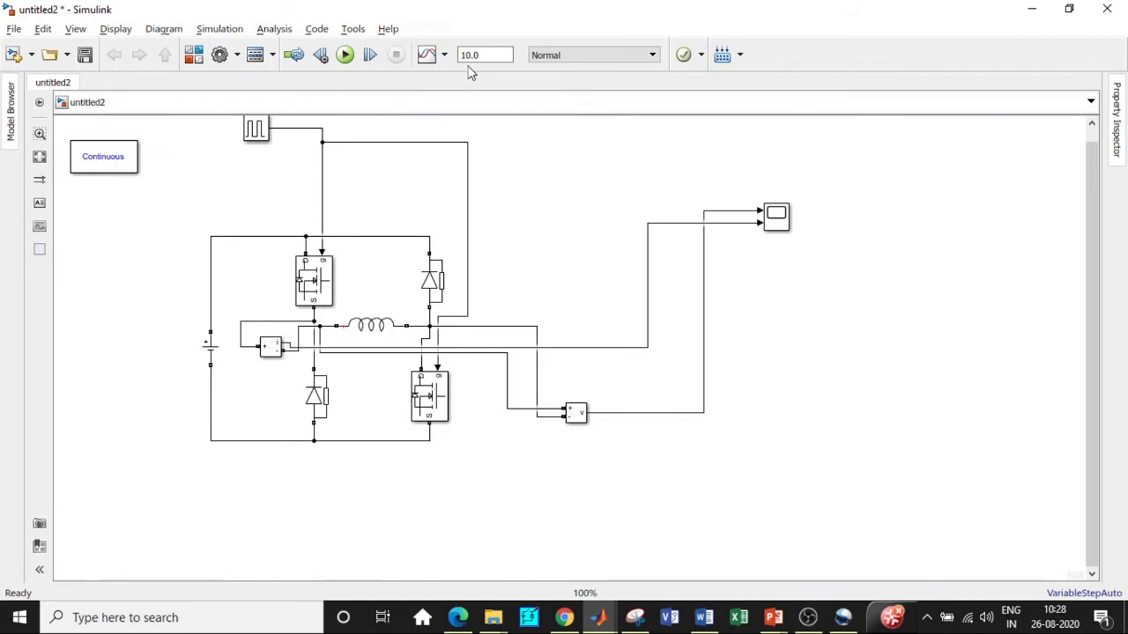
{"action": "double_click", "coordinate": [469, 54]}
{"action": "type", "text": "1"}
{"action": "left_click", "coordinate": [347, 57]}
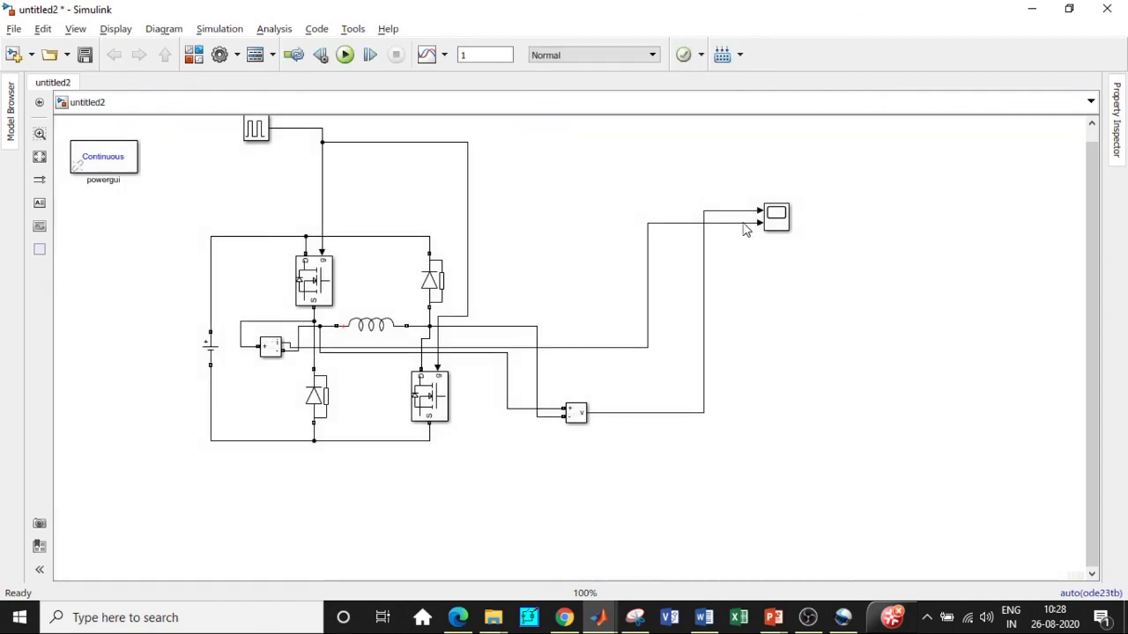
{"action": "left_click", "coordinate": [773, 221]}
{"action": "double_click", "coordinate": [772, 221]}
- Maximize the Scope, use a two-row plot layout, and zoom to the first 0.035 s
{"action": "left_click", "coordinate": [743, 89]}
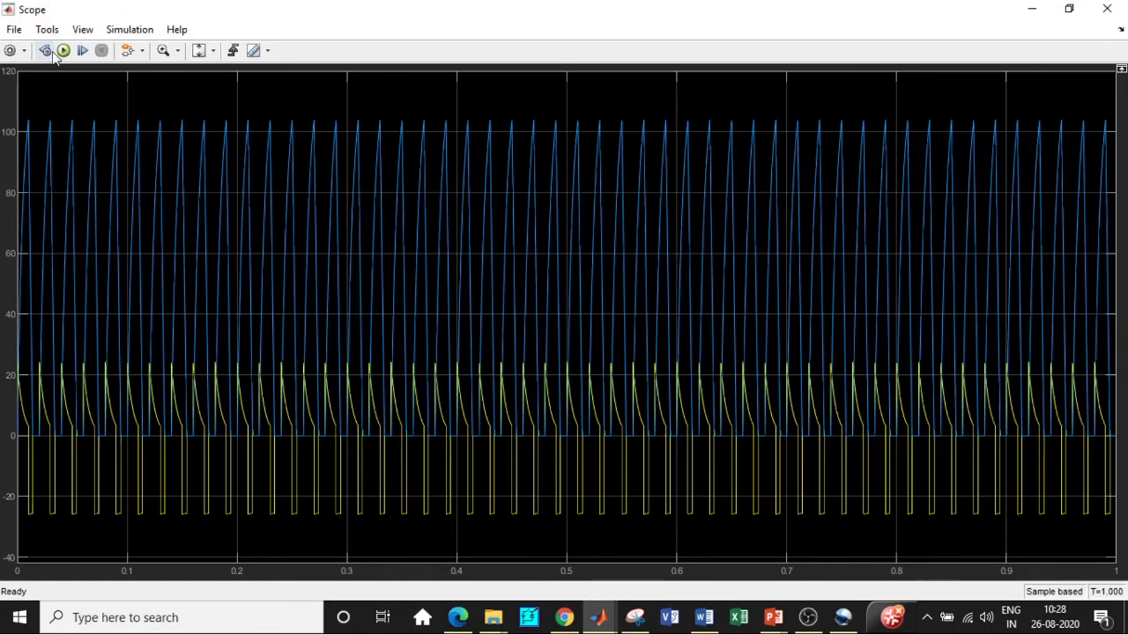
{"action": "left_click", "coordinate": [9, 117]}
{"action": "left_click", "coordinate": [27, 148]}
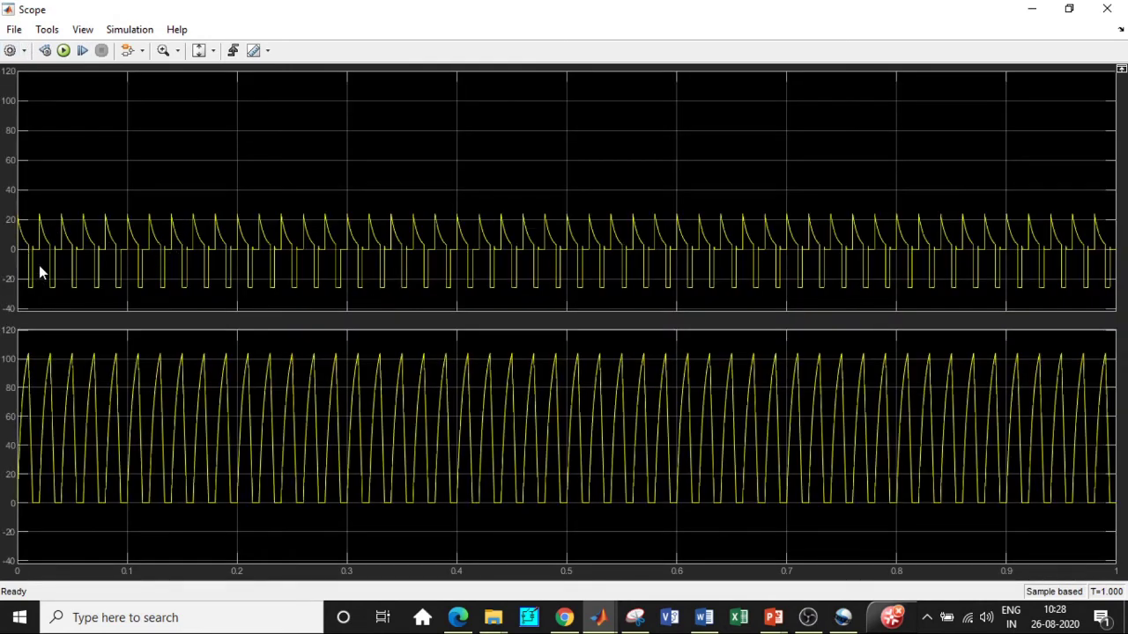
{"action": "left_click", "coordinate": [163, 51]}
{"action": "left_click_drag", "start_coordinate": [55, 298], "coordinate": [7, 202]}
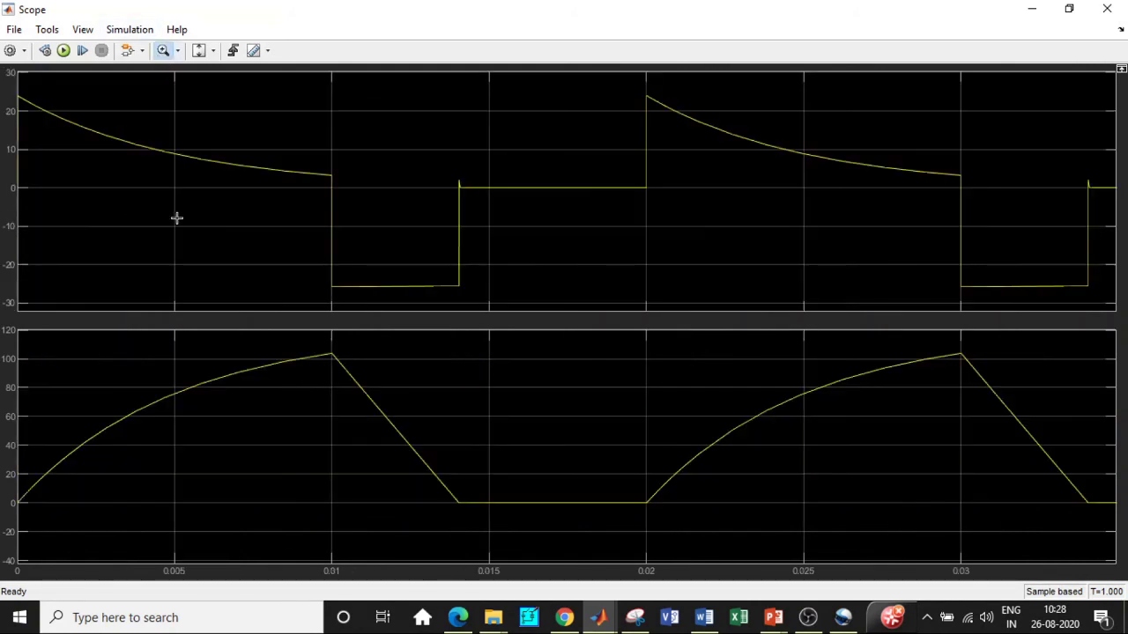
{"action": "scroll", "coordinate": [180, 215], "scroll_direction": "down", "scroll_amount": 1}
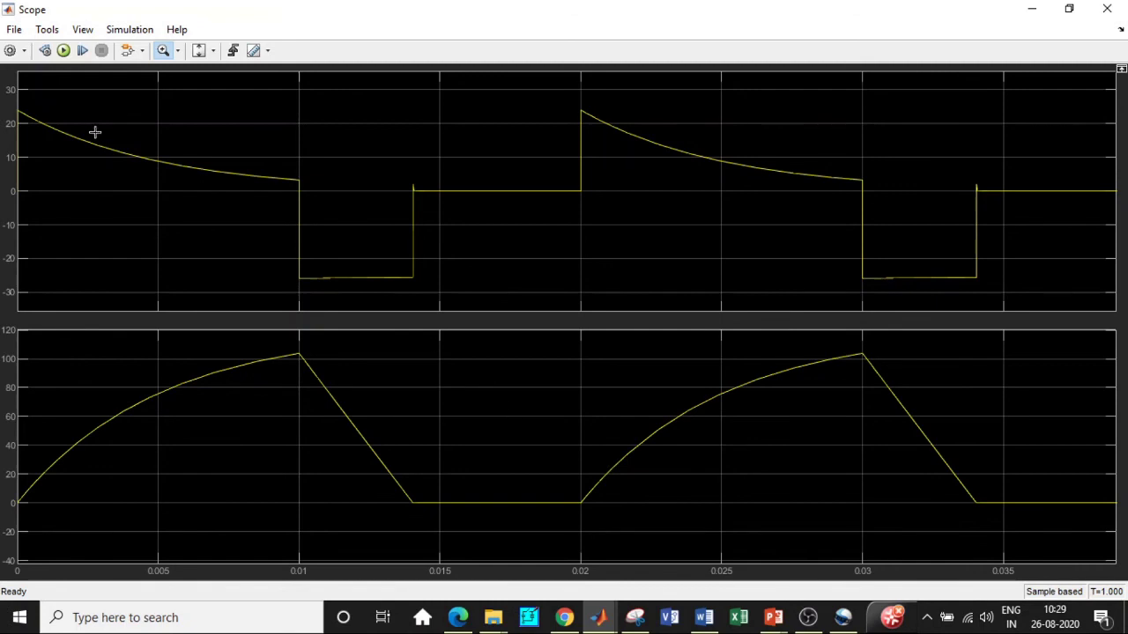
{"action": "scroll", "coordinate": [53, 134], "scroll_direction": "down", "scroll_amount": 2}
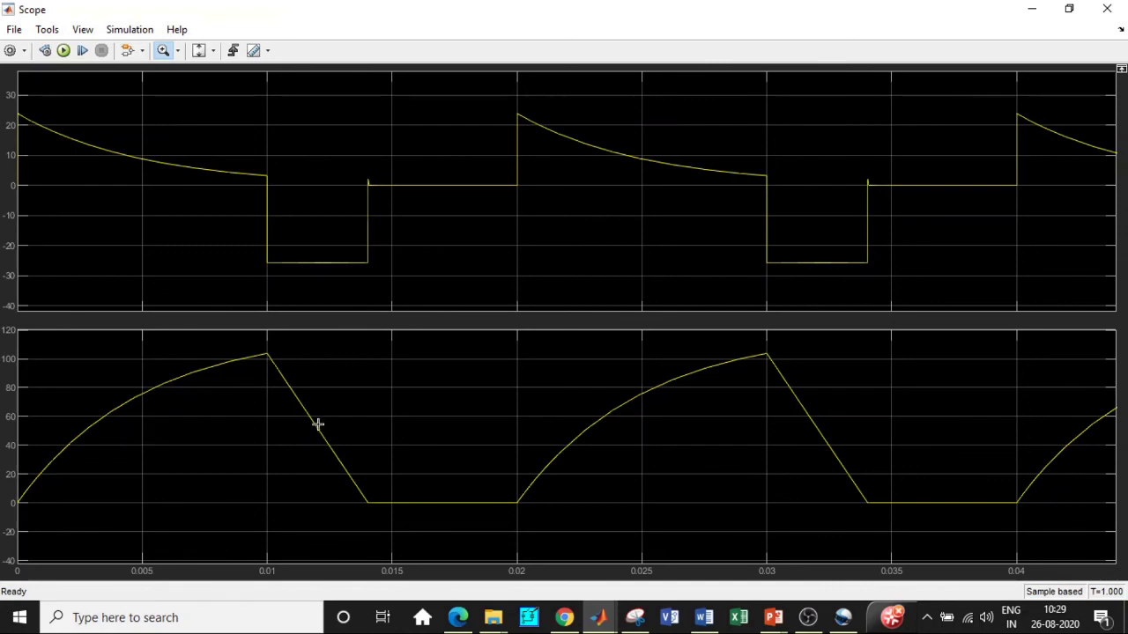
- Close the Scope window to return to the untitled2 chopper model diagram
{"action": "left_click", "coordinate": [1107, 9]}
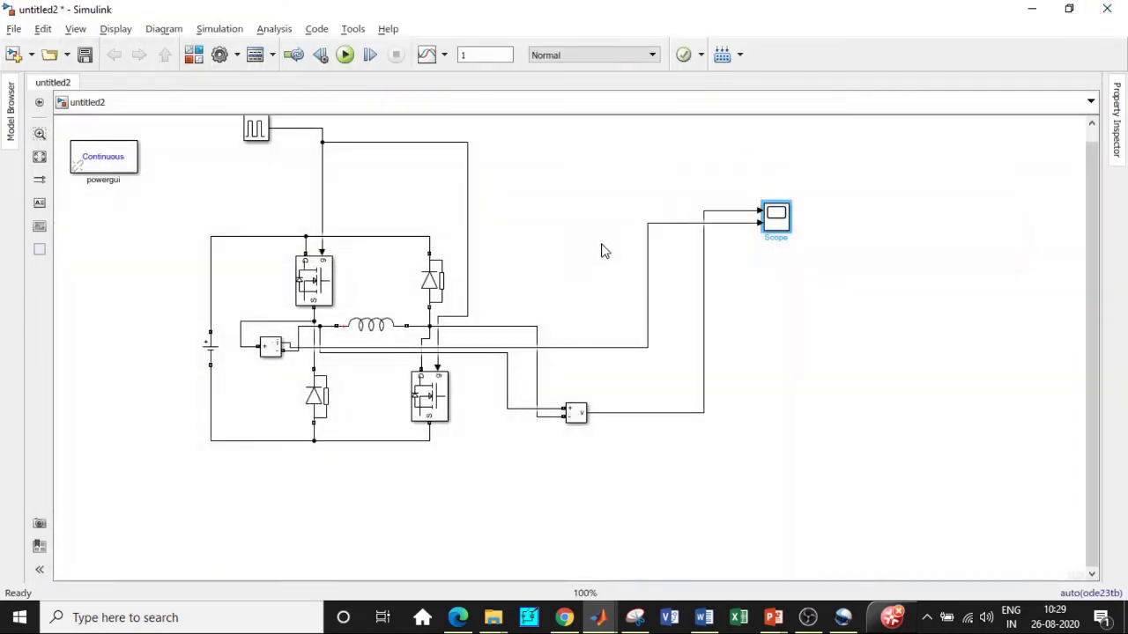